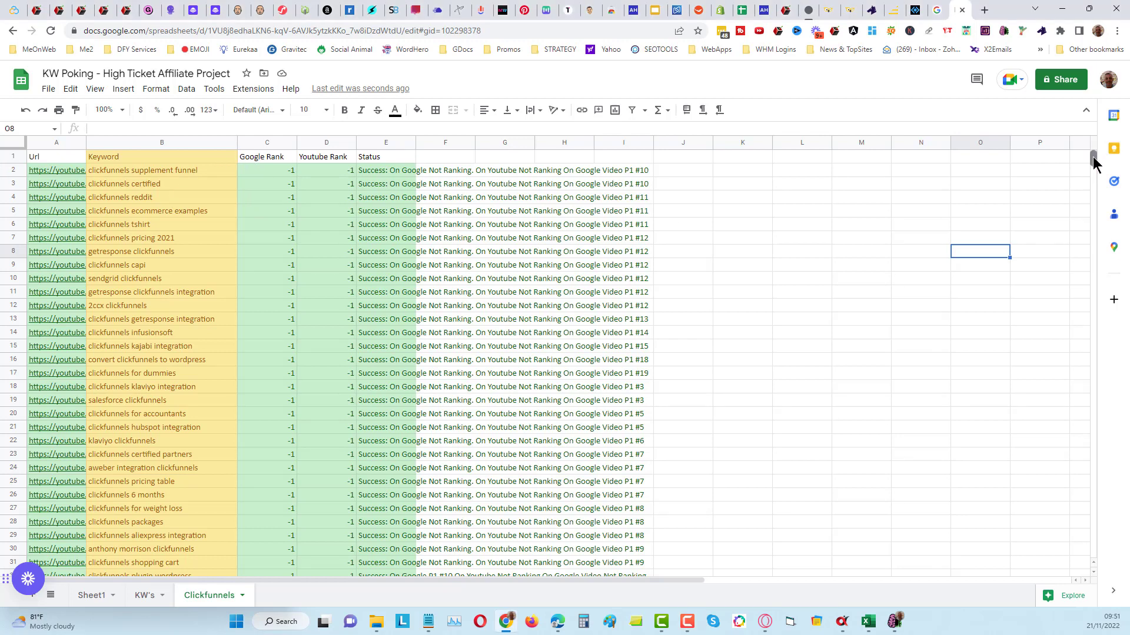
# Look through the Clickfunnels sheet's keywords and their Google and YouTube ranking statuses
pyautogui.moveTo(1093, 156)
pyautogui.mouseDown()
pyautogui.moveTo(1094, 194)
pyautogui.moveTo(1089, 173)
pyautogui.mouseUp()
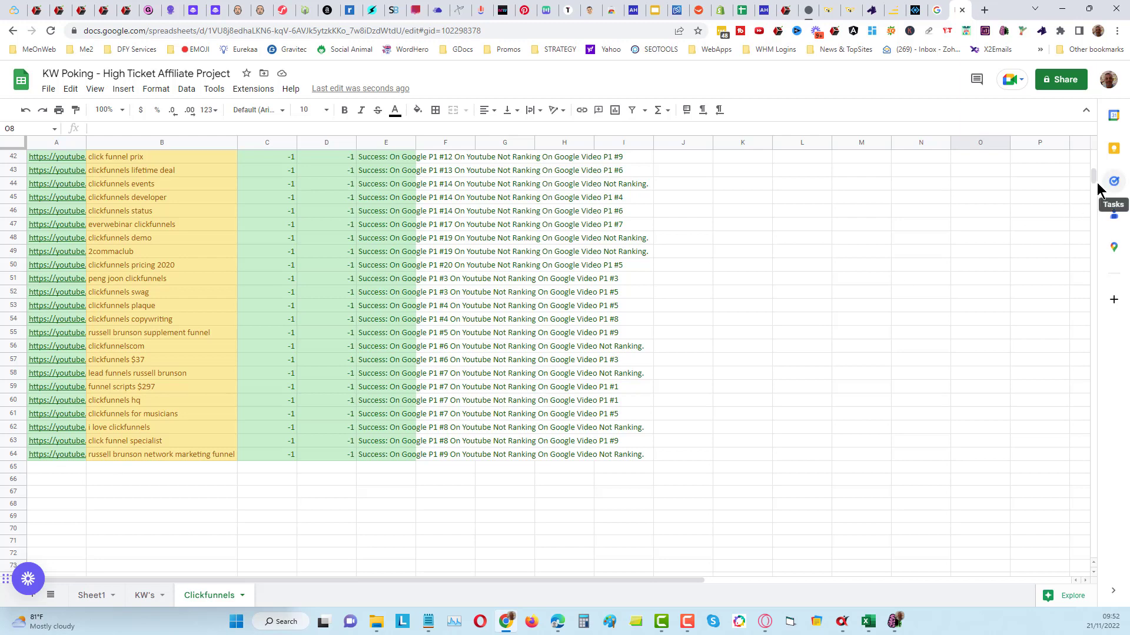
pyautogui.moveTo(1093, 177); pyautogui.dragTo(1093, 162)
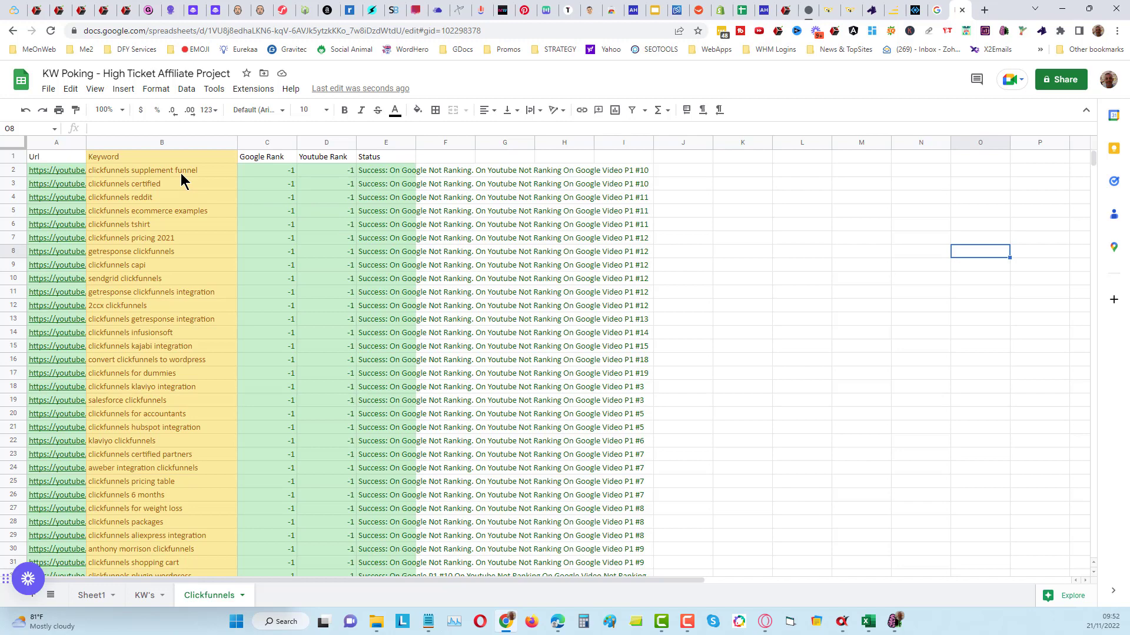
pyautogui.scroll(-8, 179, 367)
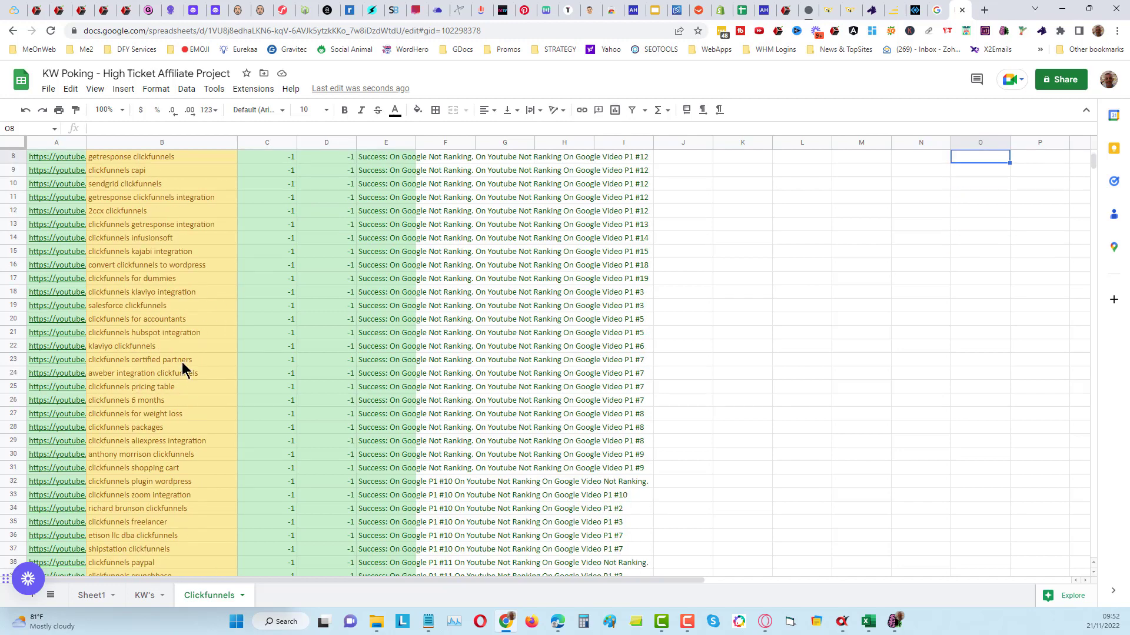
pyautogui.scroll(-4, 173, 378)
pyautogui.scroll(13, 168, 379)
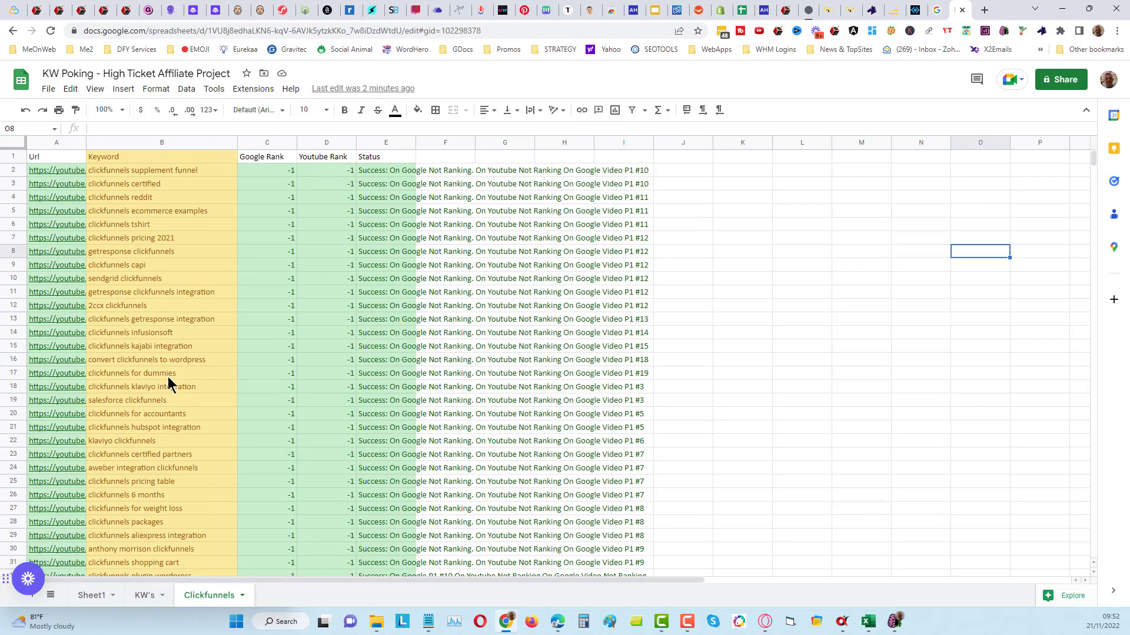
# Switch to a maximized Tube Synd Alpha and open the high ticket affiliate project's only video for editing
pyautogui.click(847, 622)
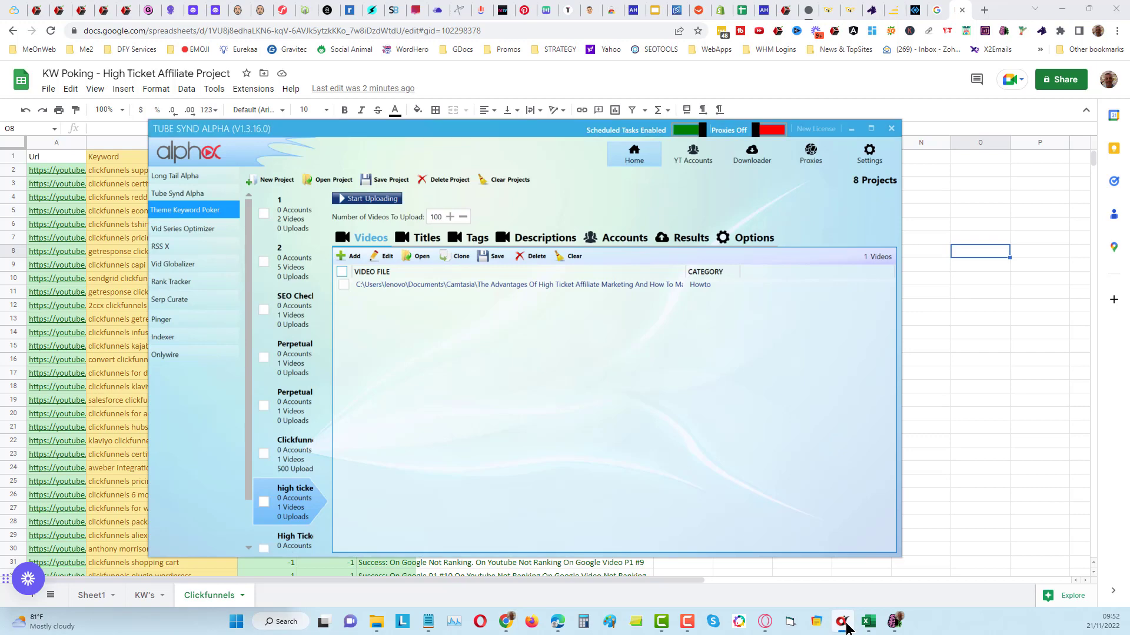
pyautogui.click(871, 130)
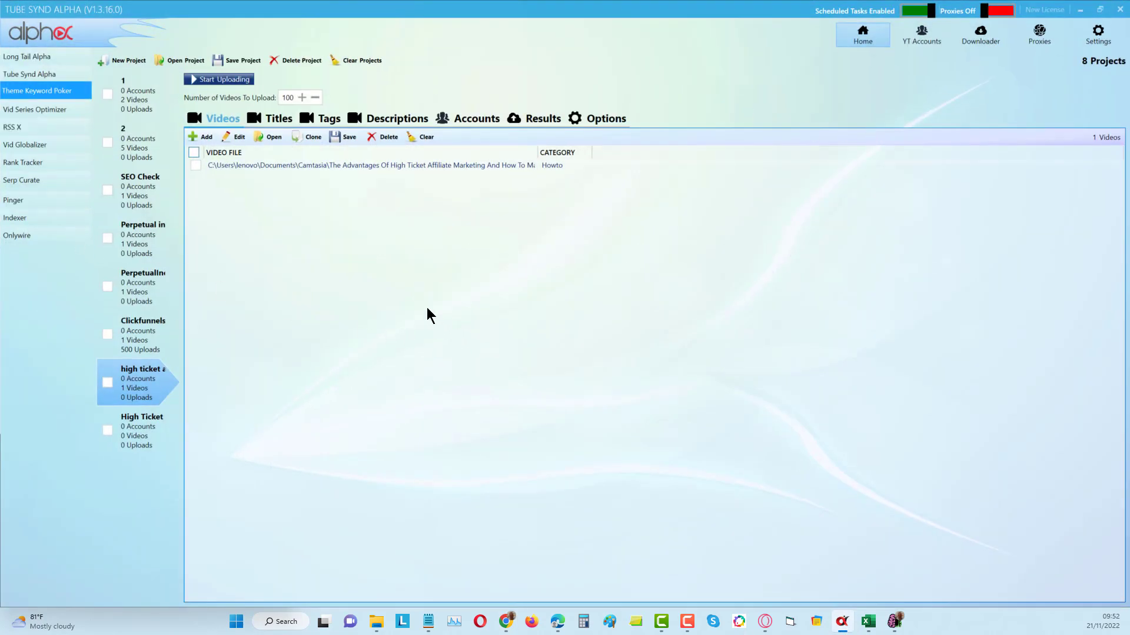
pyautogui.click(398, 168)
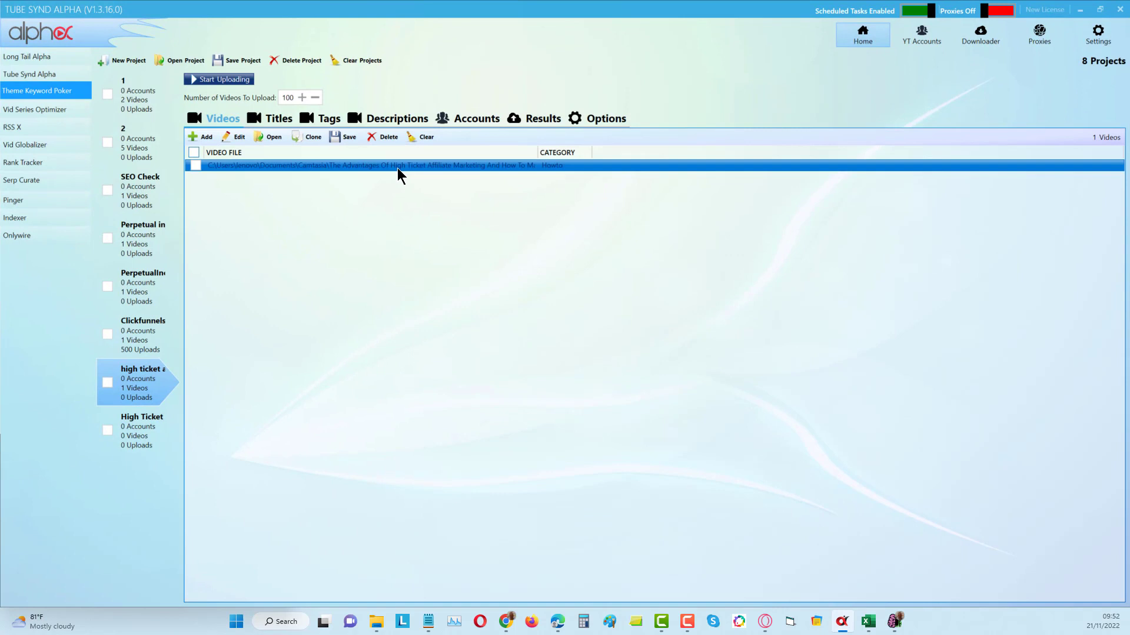
pyautogui.click(236, 137)
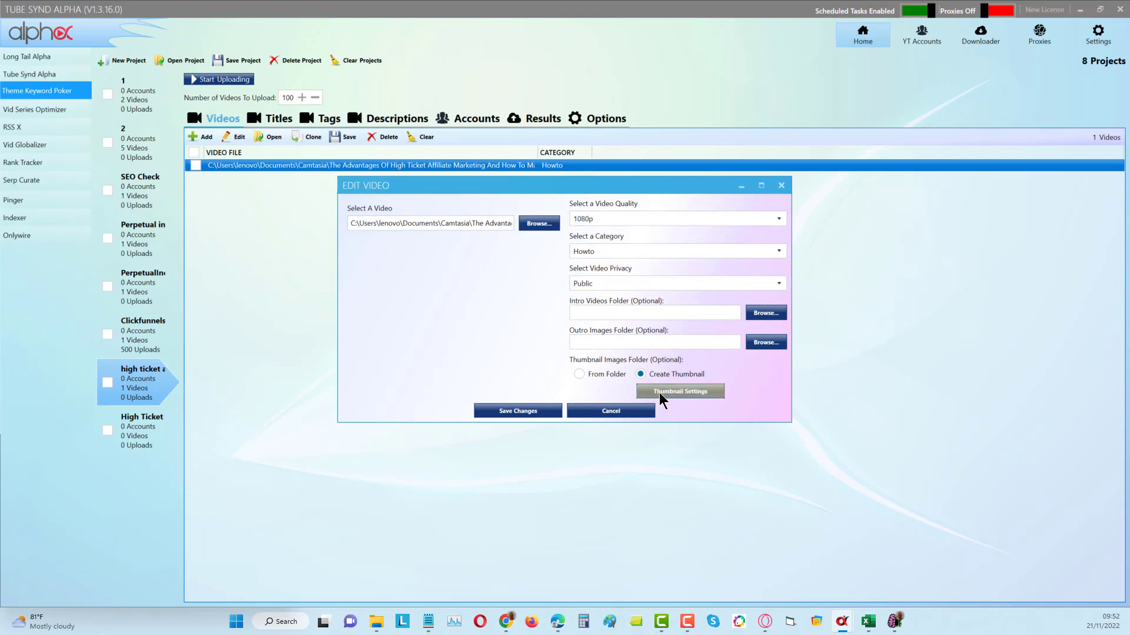
# Check the font options of the video's generated thumbnail, and save the thumbnail settings and the video
pyautogui.click(680, 394)
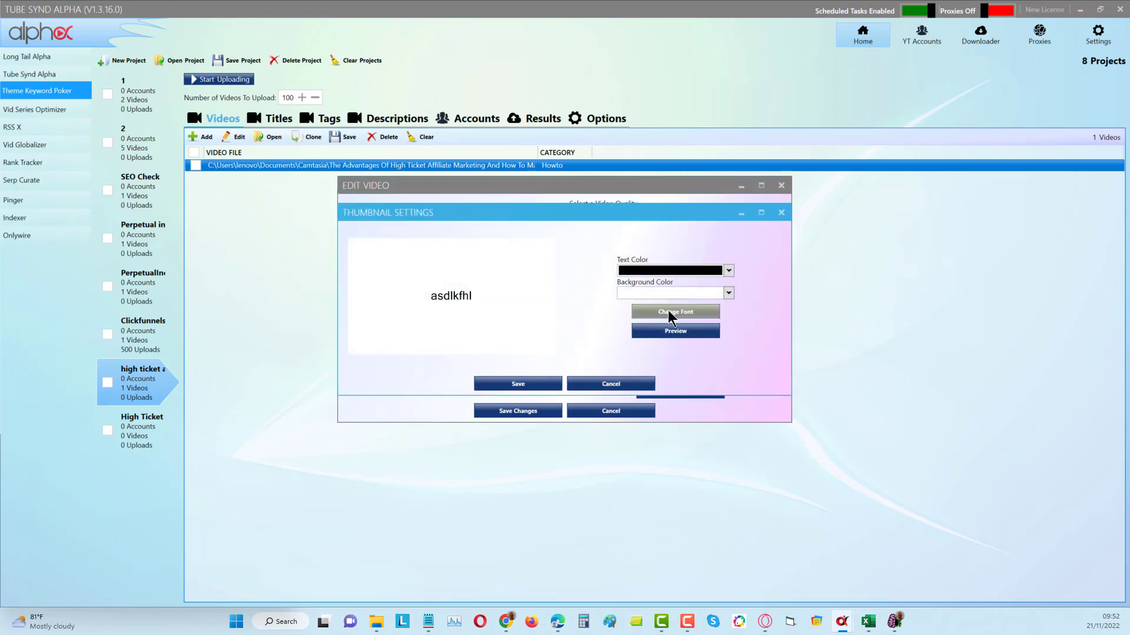
pyautogui.click(669, 316)
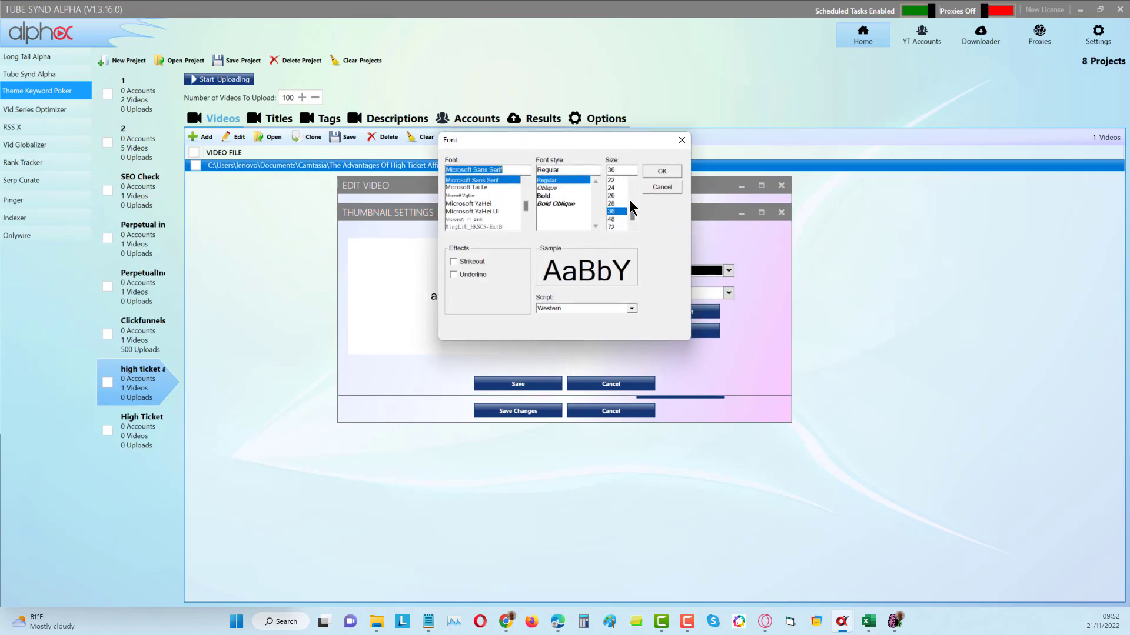
pyautogui.click(681, 141)
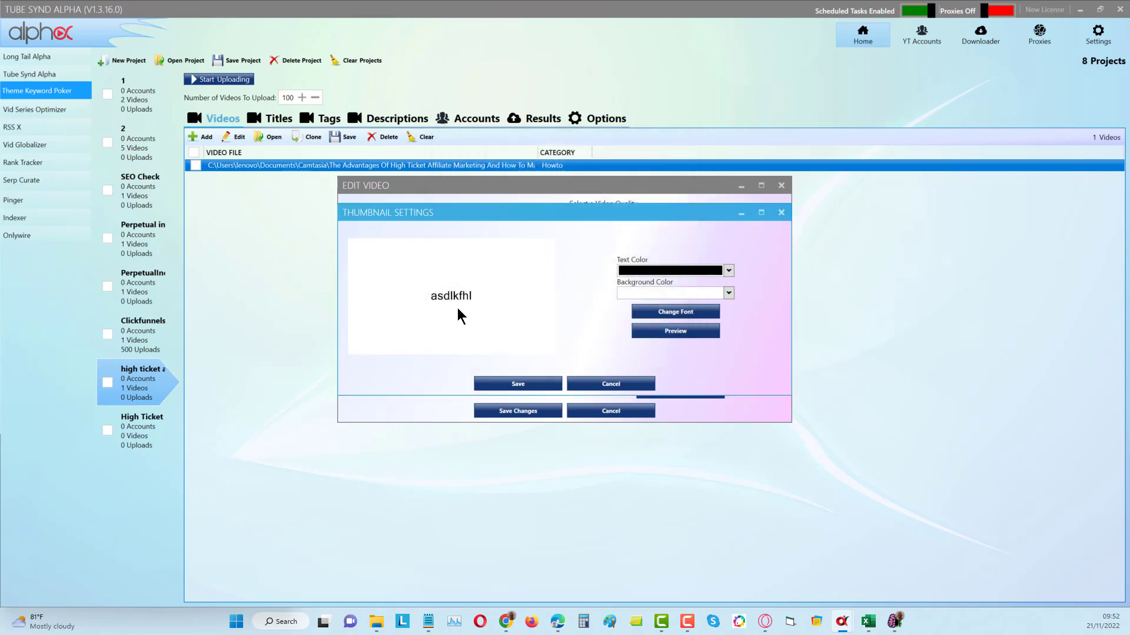
pyautogui.click(529, 384)
pyautogui.click(521, 412)
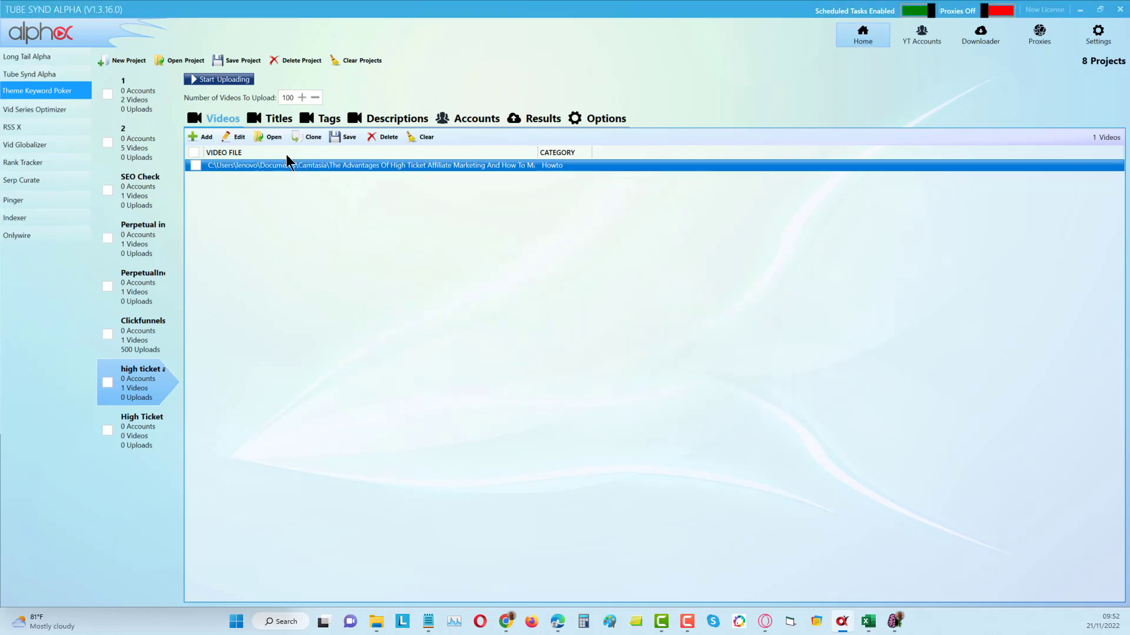
# Review the project's titles and upload options, and the full modifier list of the High Ticket project in Long Tail Alpha
pyautogui.click(280, 120)
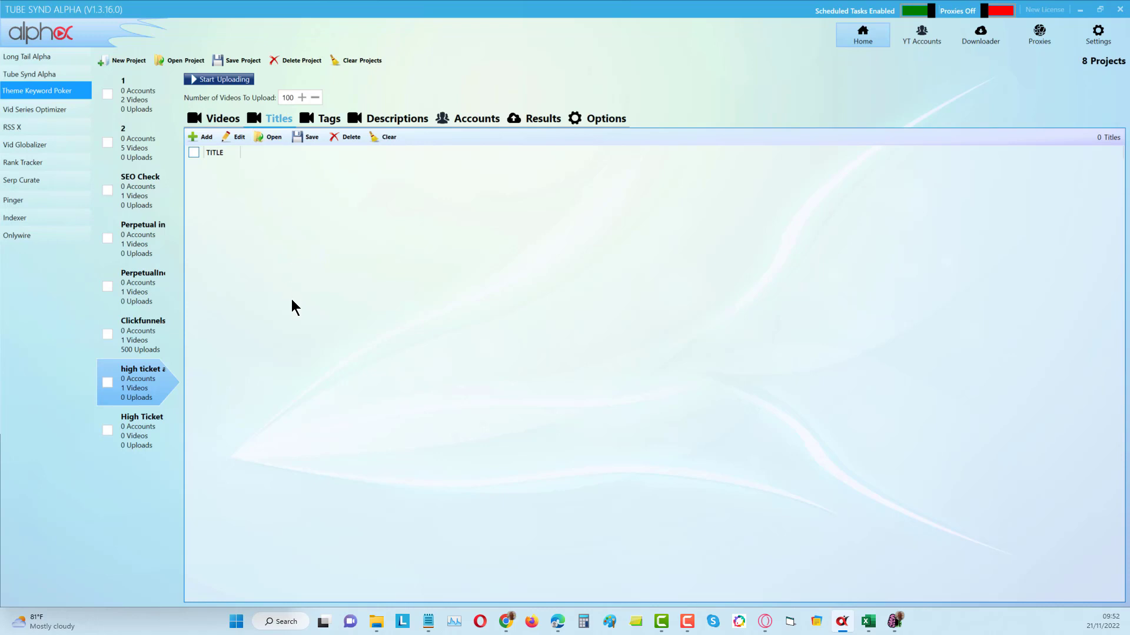
pyautogui.click(601, 122)
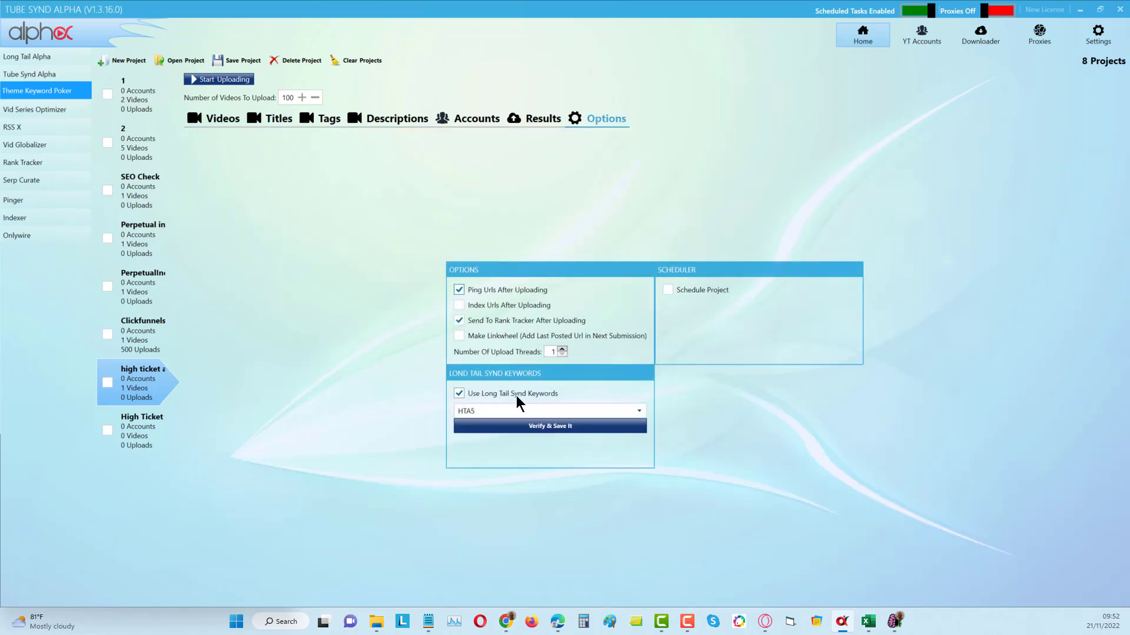
pyautogui.click(23, 56)
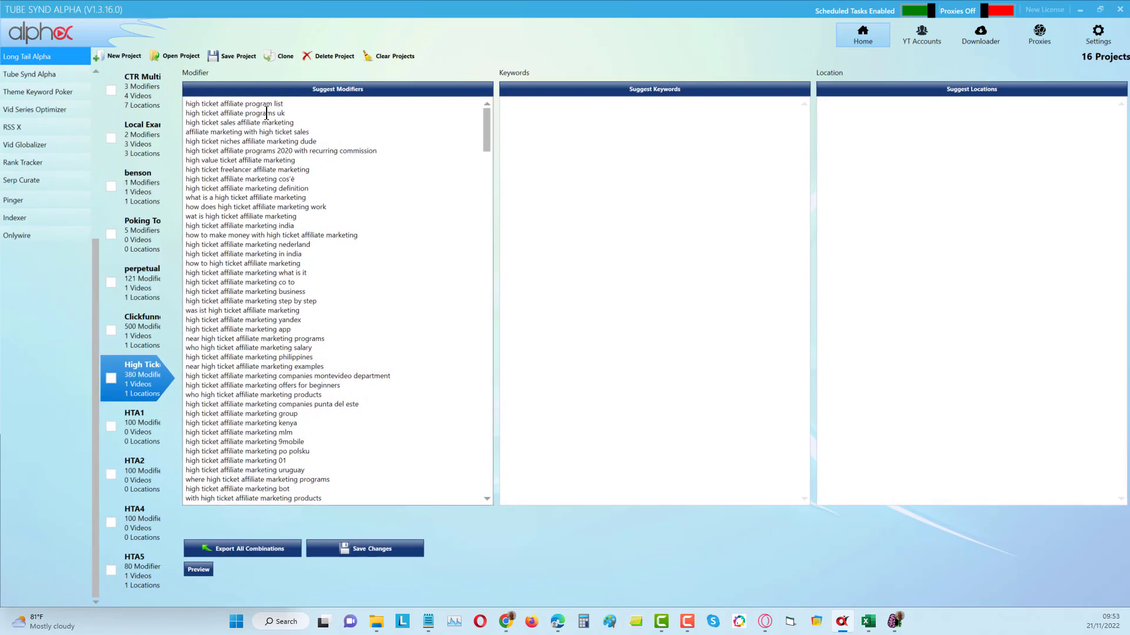
pyautogui.moveTo(485, 111); pyautogui.dragTo(480, 570)
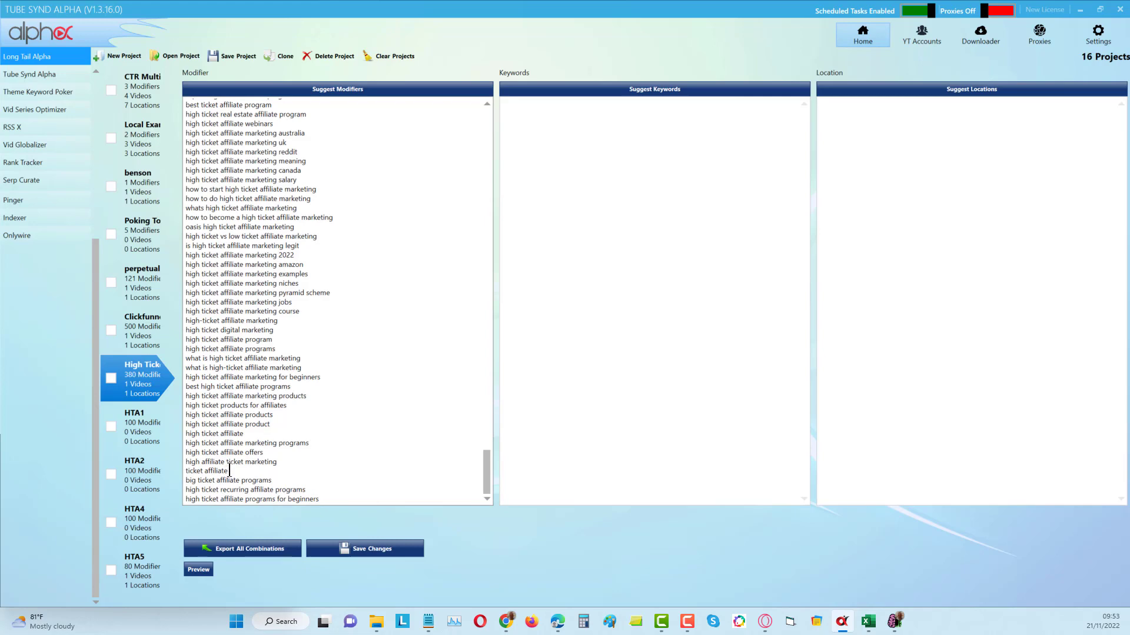
# Review the tags of the Theme Keyword Poker project and the LTA projects available for tag import, without importing any
pyautogui.click(42, 93)
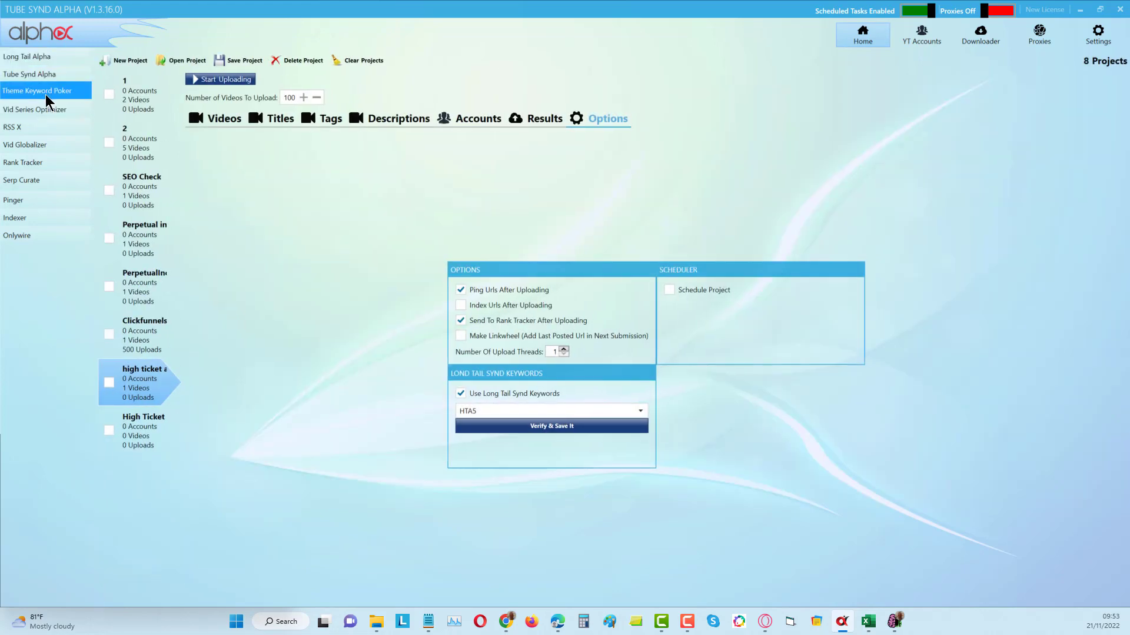
pyautogui.click(320, 118)
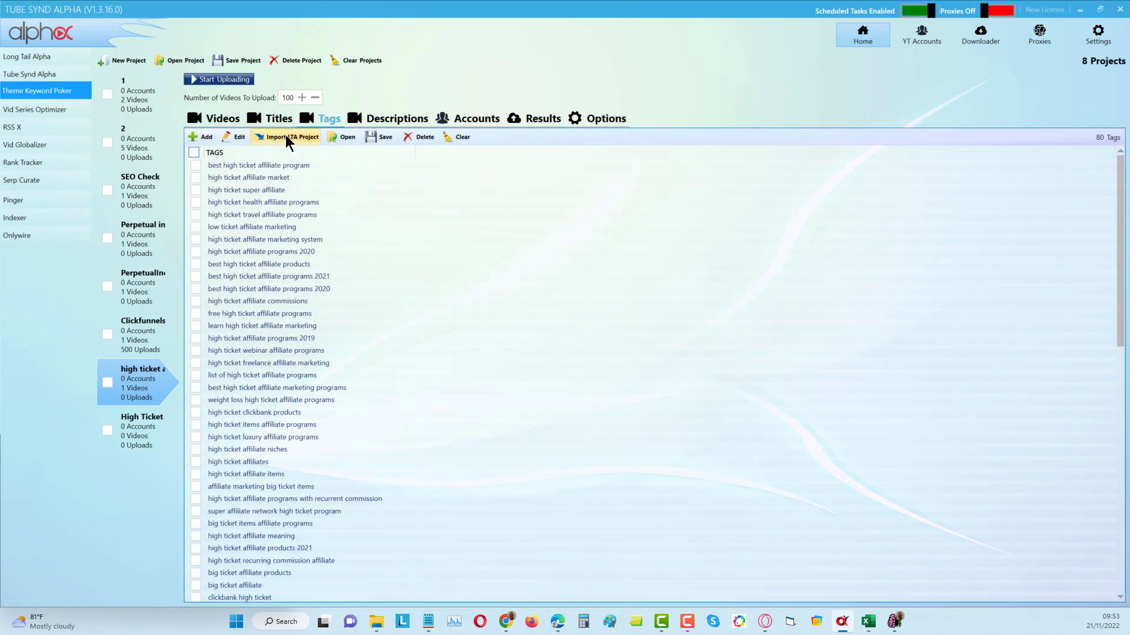
pyautogui.click(288, 140)
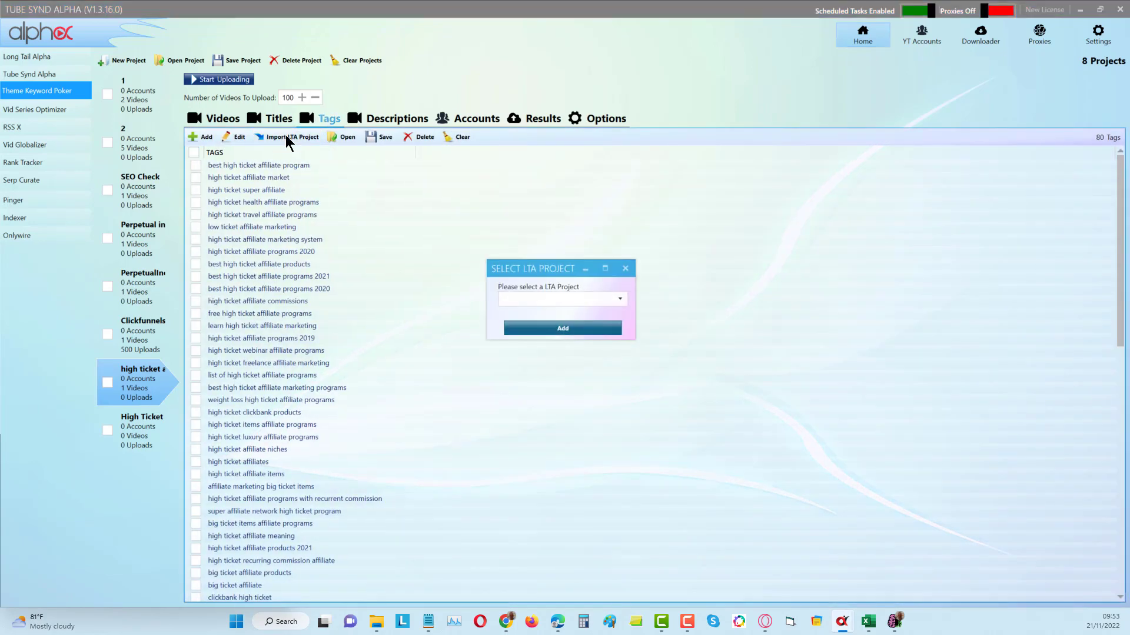
pyautogui.click(594, 303)
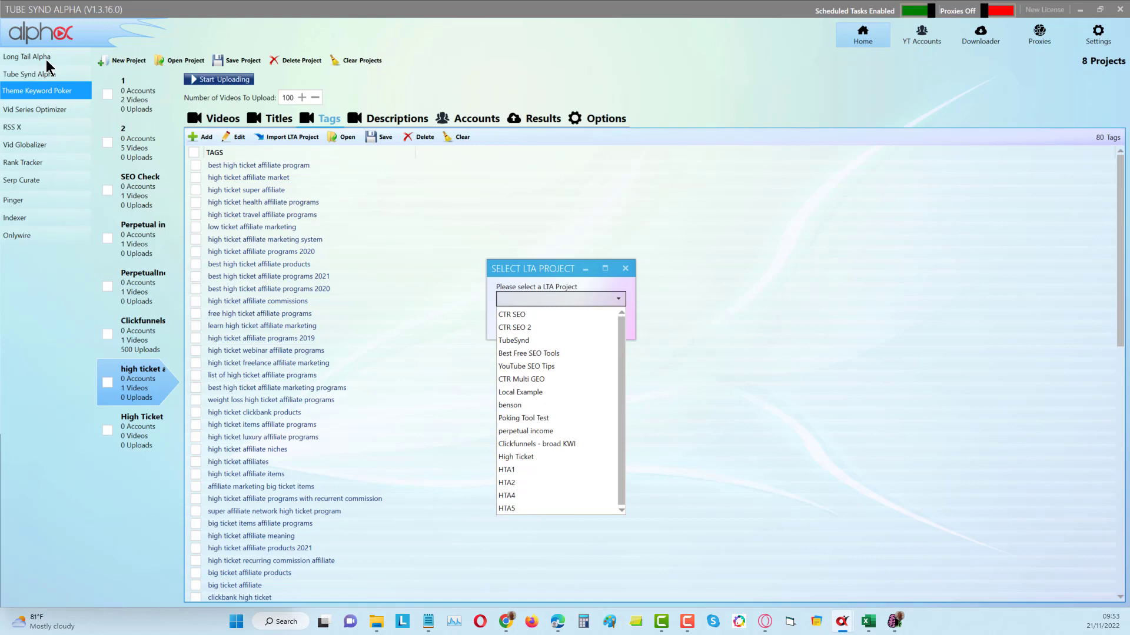
pyautogui.click(623, 269)
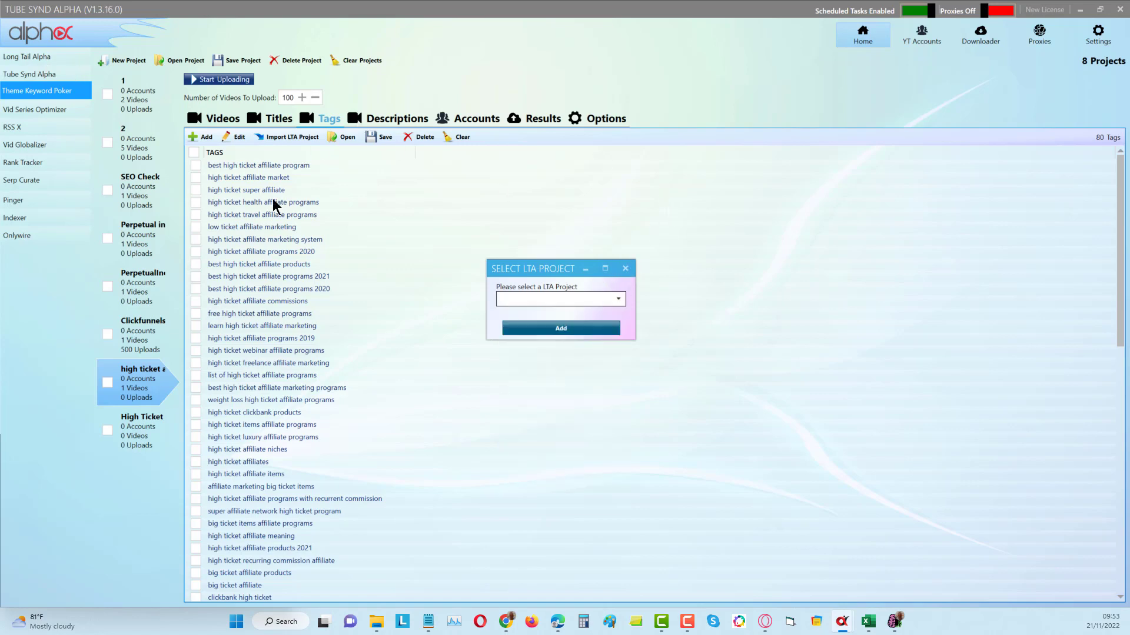
pyautogui.click(625, 268)
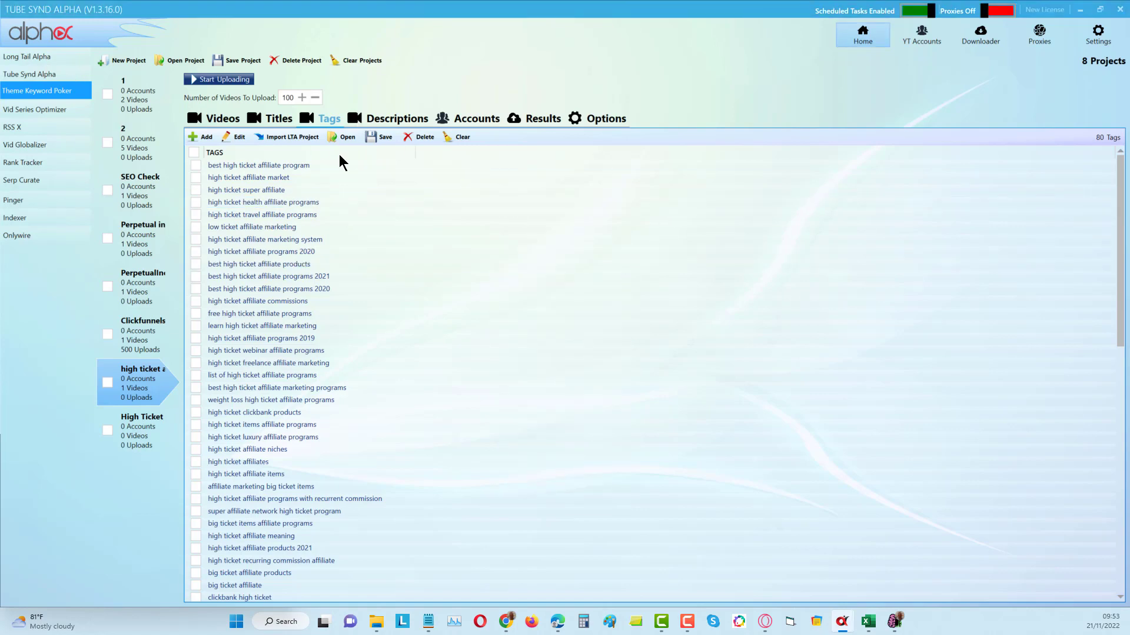
pyautogui.click(282, 165)
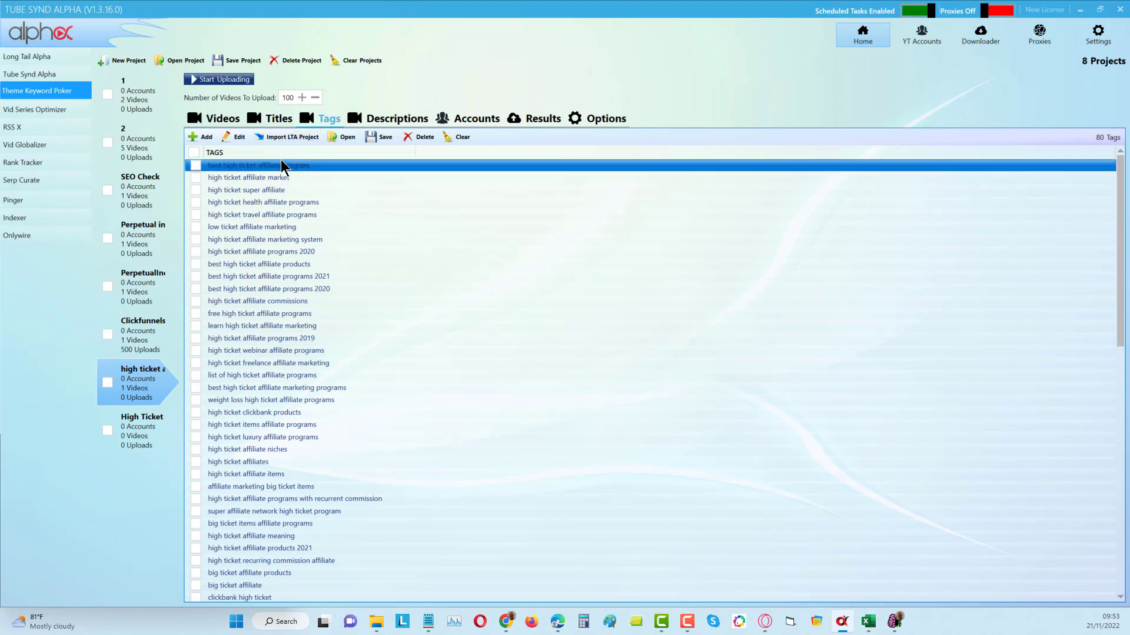
pyautogui.moveTo(282, 167); pyautogui.dragTo(289, 577)
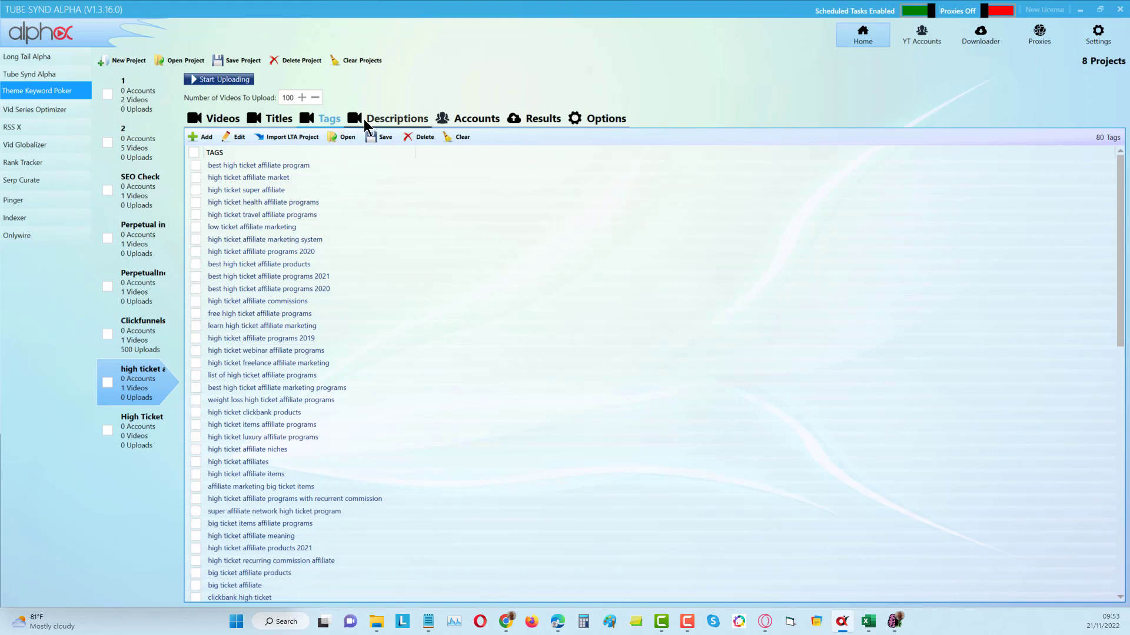
# Examine the high ticket project's description, its assigned channel accounts and its upload results
pyautogui.click(404, 120)
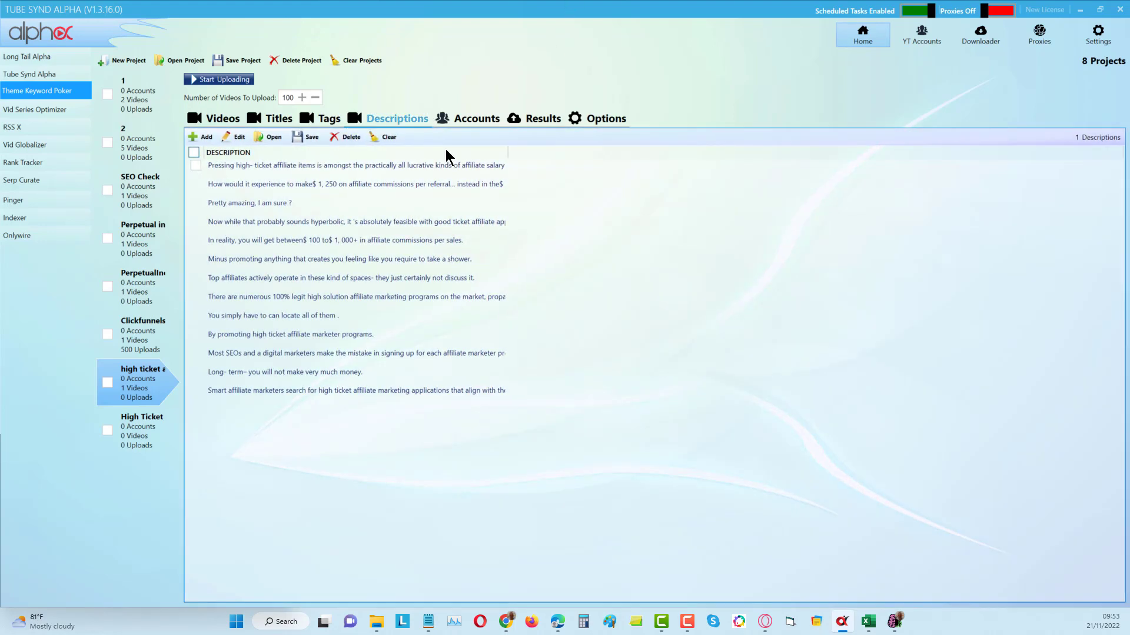
pyautogui.click(409, 278)
pyautogui.click(470, 123)
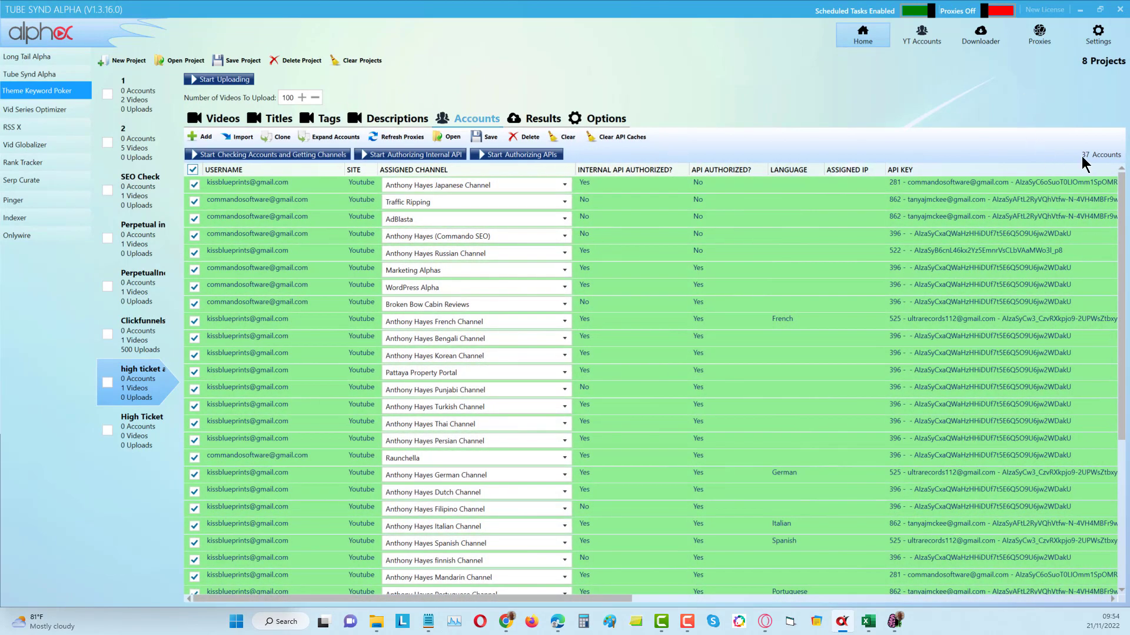
pyautogui.click(539, 120)
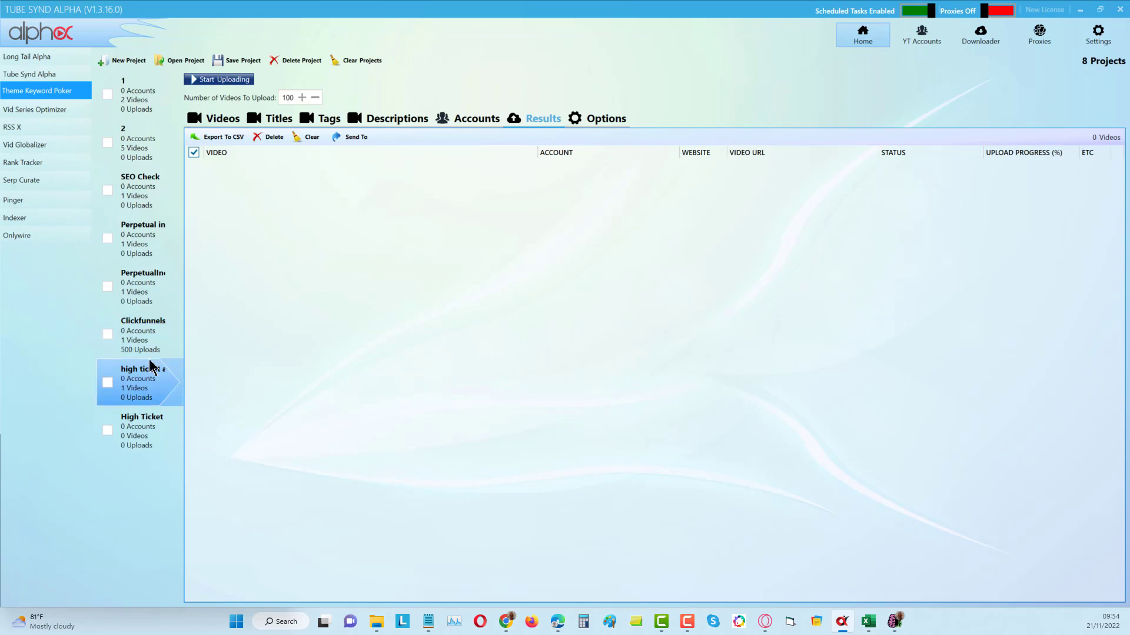
# Examine the Clickfunnels project's upload results and the API authorization of the configured YouTube accounts
pyautogui.click(149, 325)
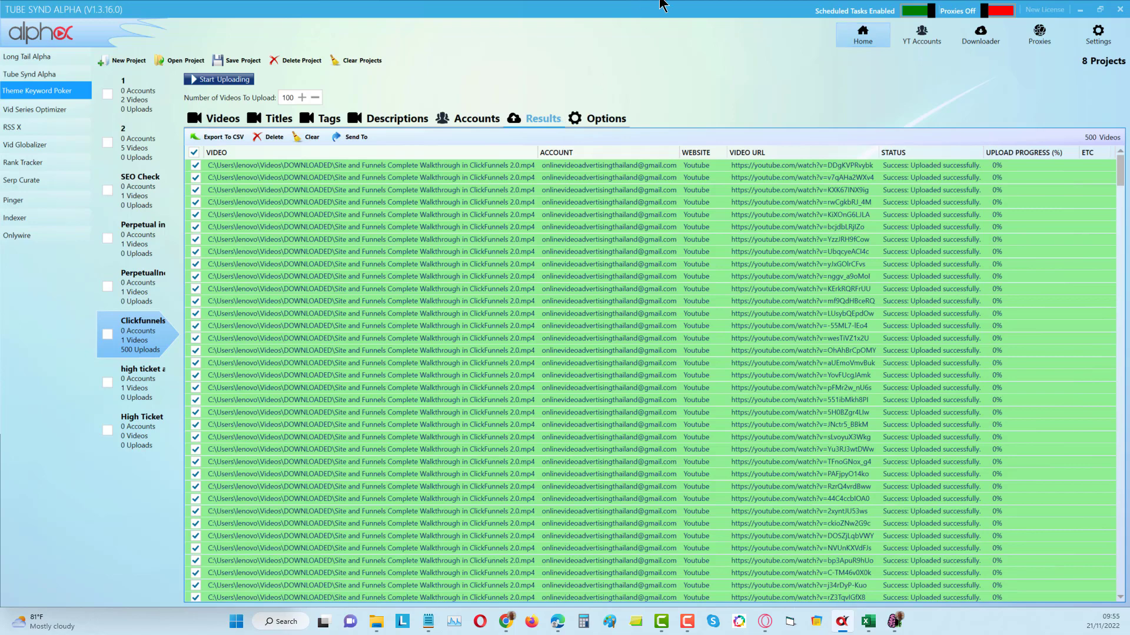
pyautogui.click(924, 39)
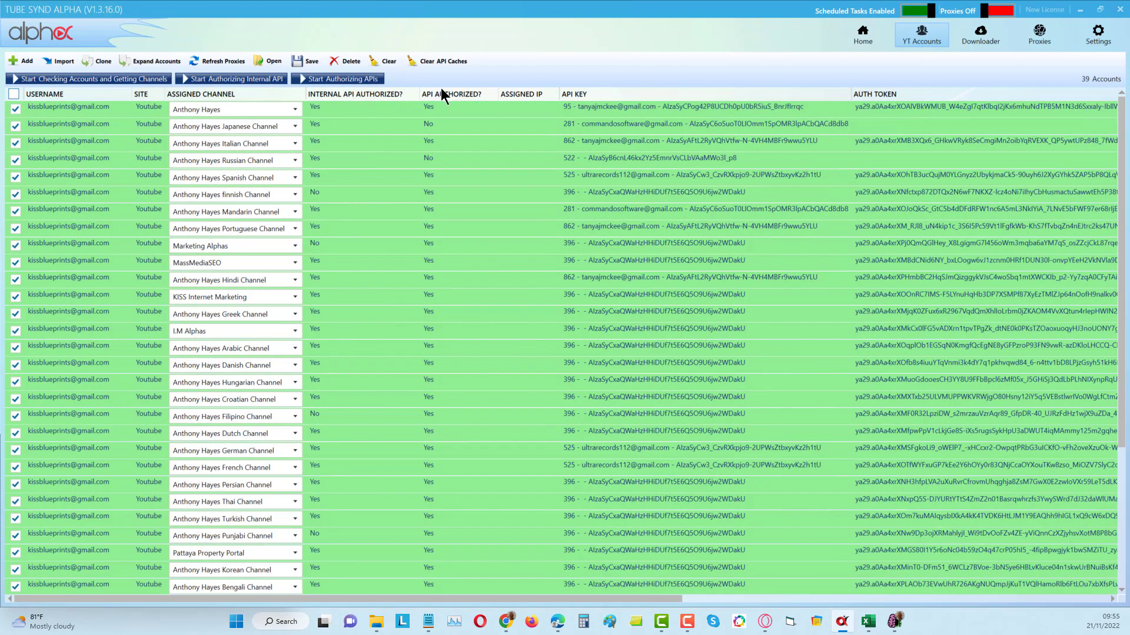
pyautogui.click(452, 107)
pyautogui.click(861, 37)
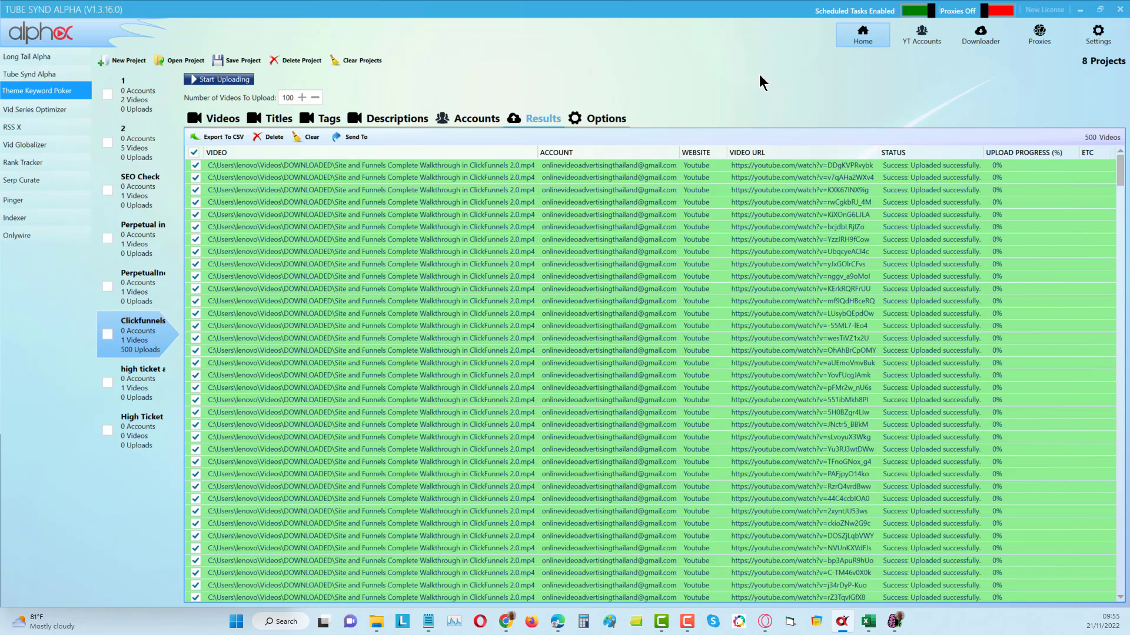
pyautogui.click(196, 391)
# Review the high ticket affiliate project's video, titles, tags, description, assigned channel accounts and upload options
pyautogui.click(147, 386)
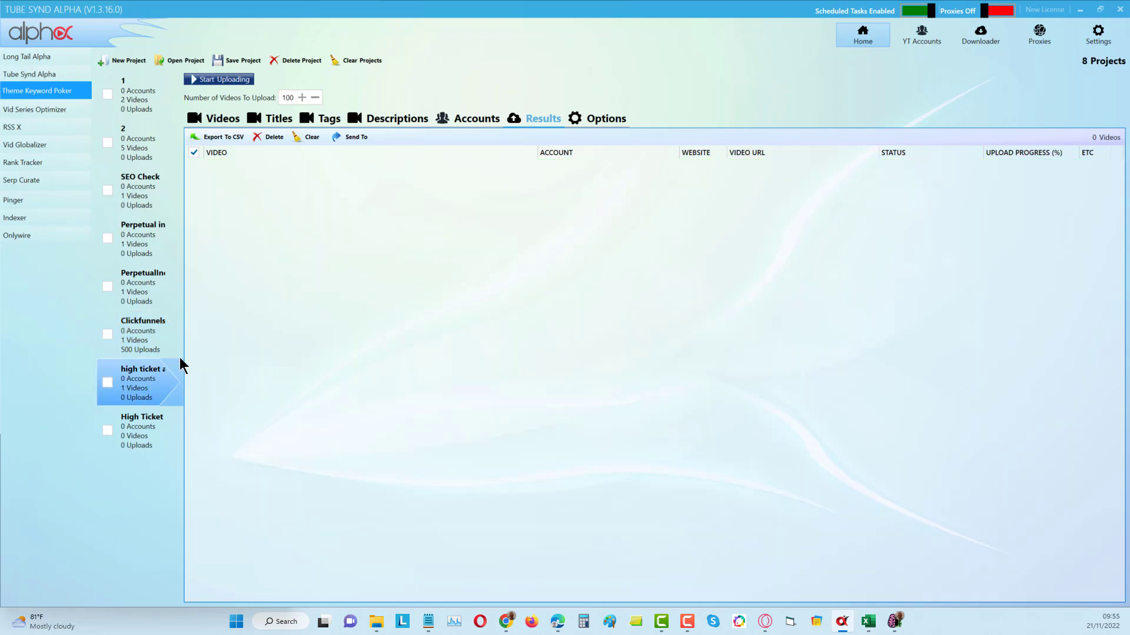
pyautogui.click(224, 121)
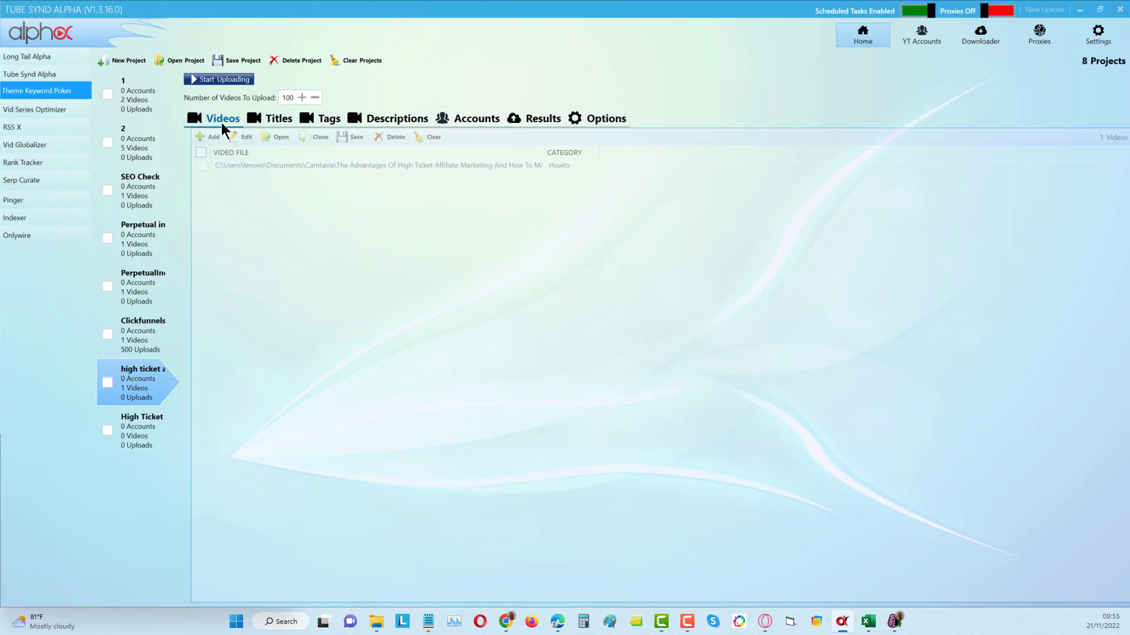
pyautogui.click(280, 120)
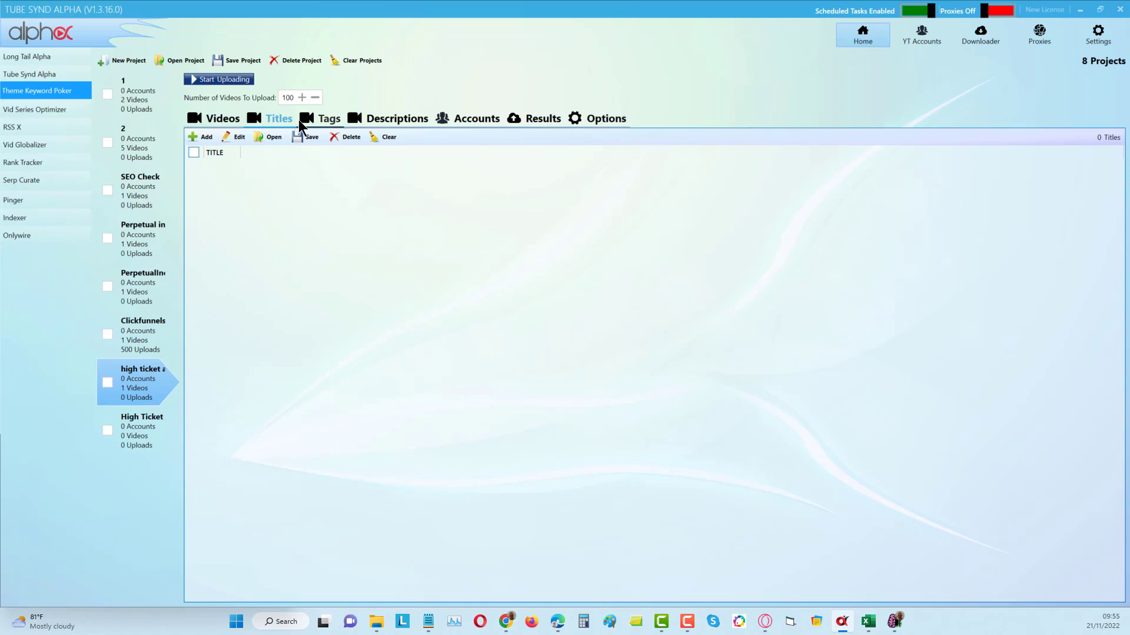
pyautogui.click(328, 121)
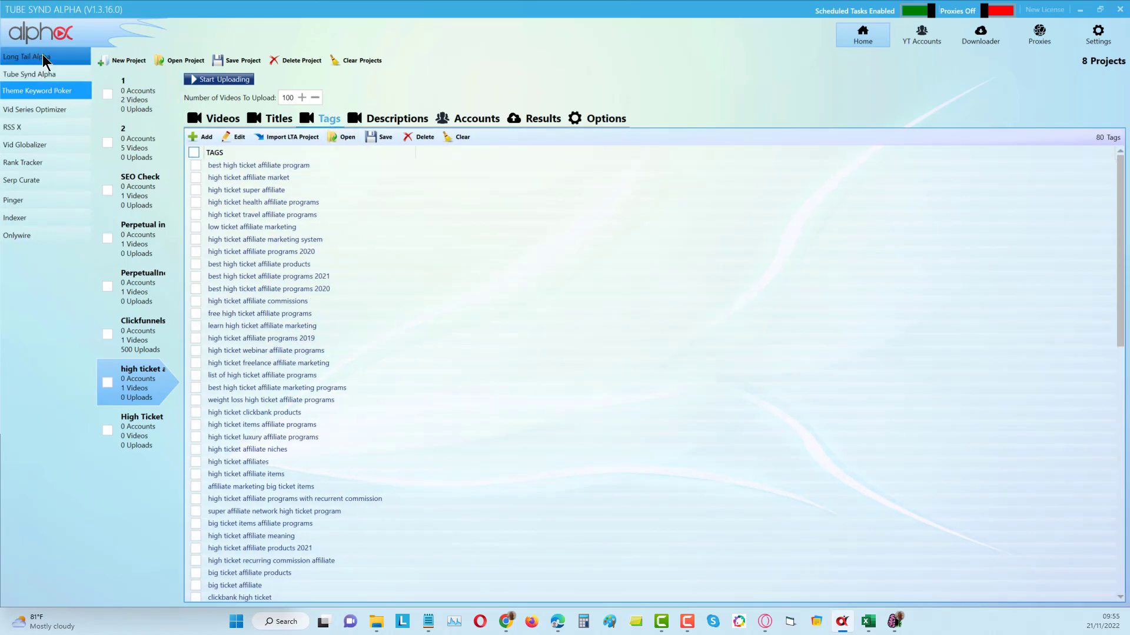
pyautogui.click(415, 120)
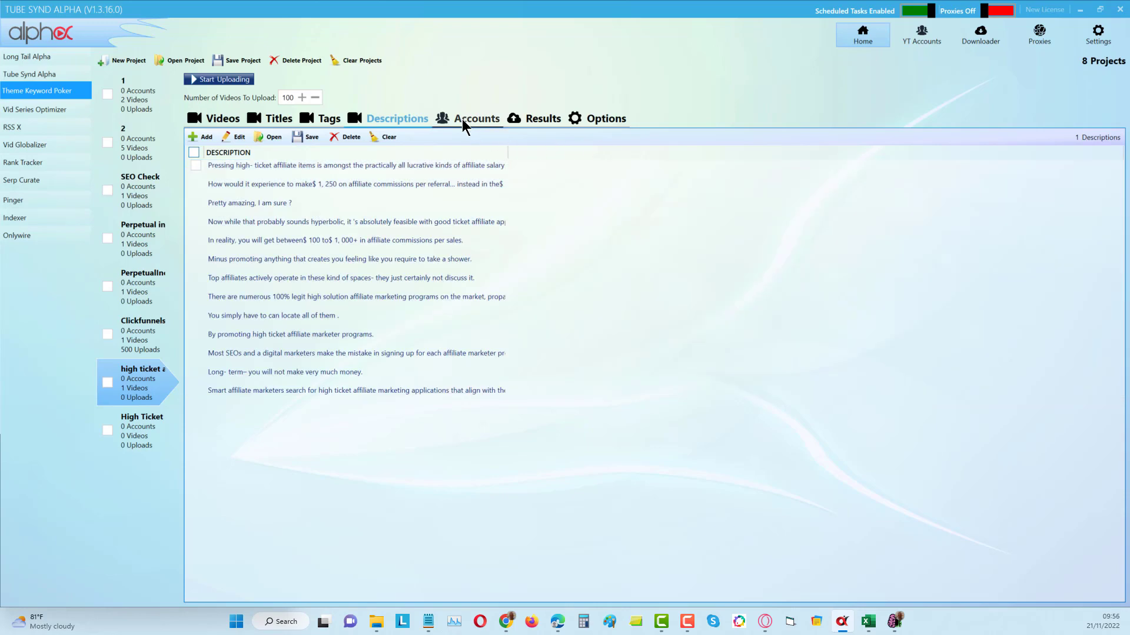
pyautogui.click(465, 121)
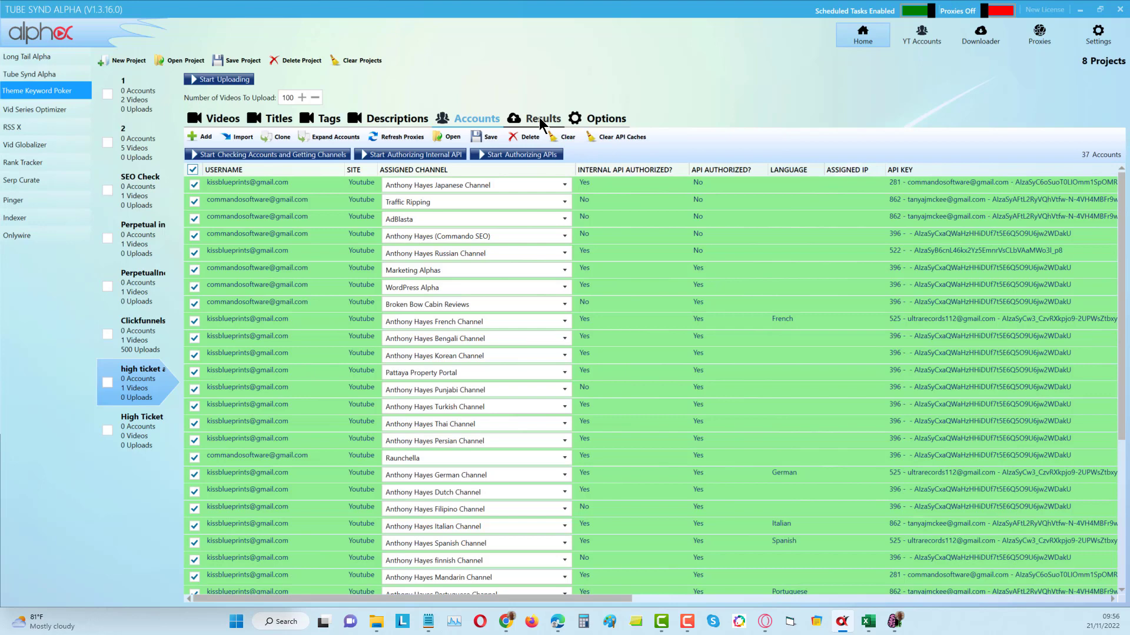
pyautogui.click(606, 124)
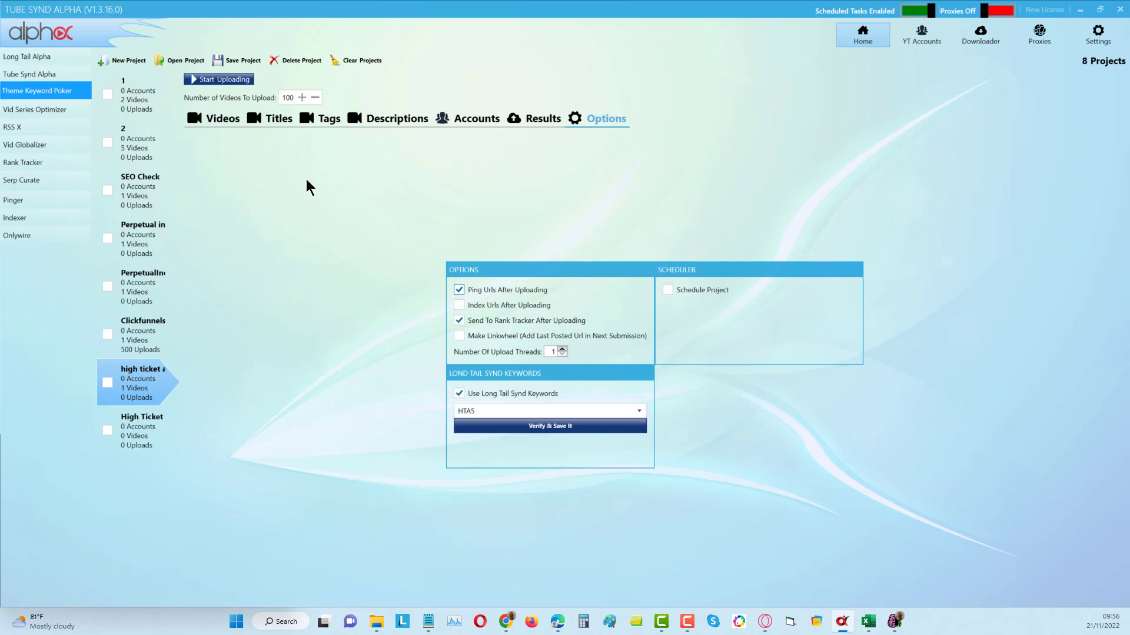
# Start the bulk upload of the high ticket affiliate project's video and look through its upload results
pyautogui.click(208, 118)
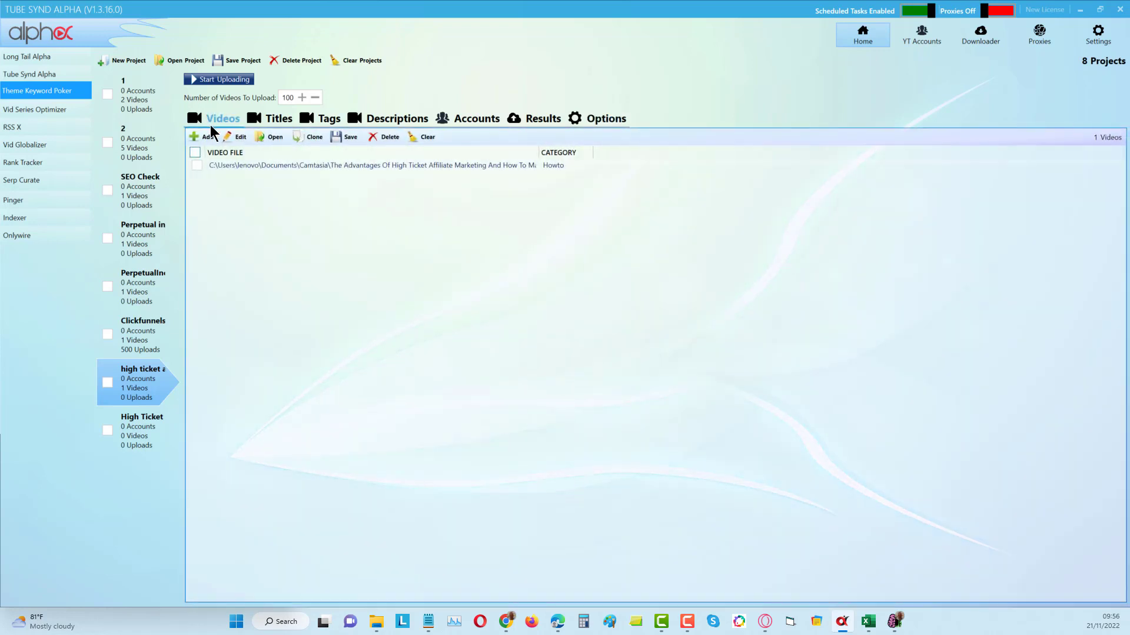
pyautogui.click(229, 80)
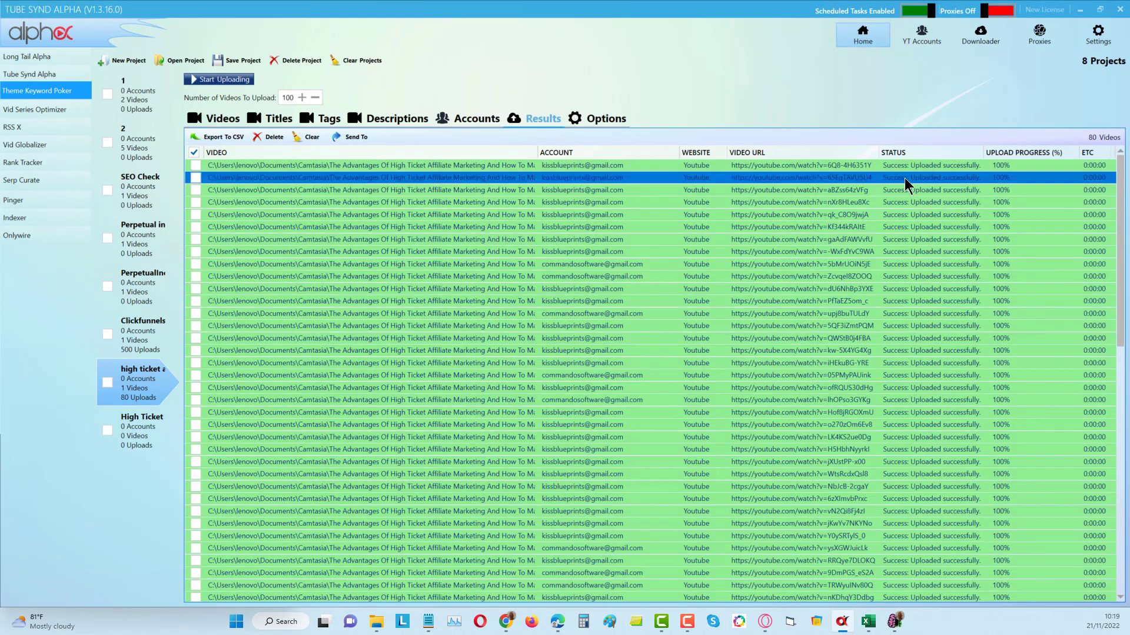
pyautogui.scroll(-5, 856, 238)
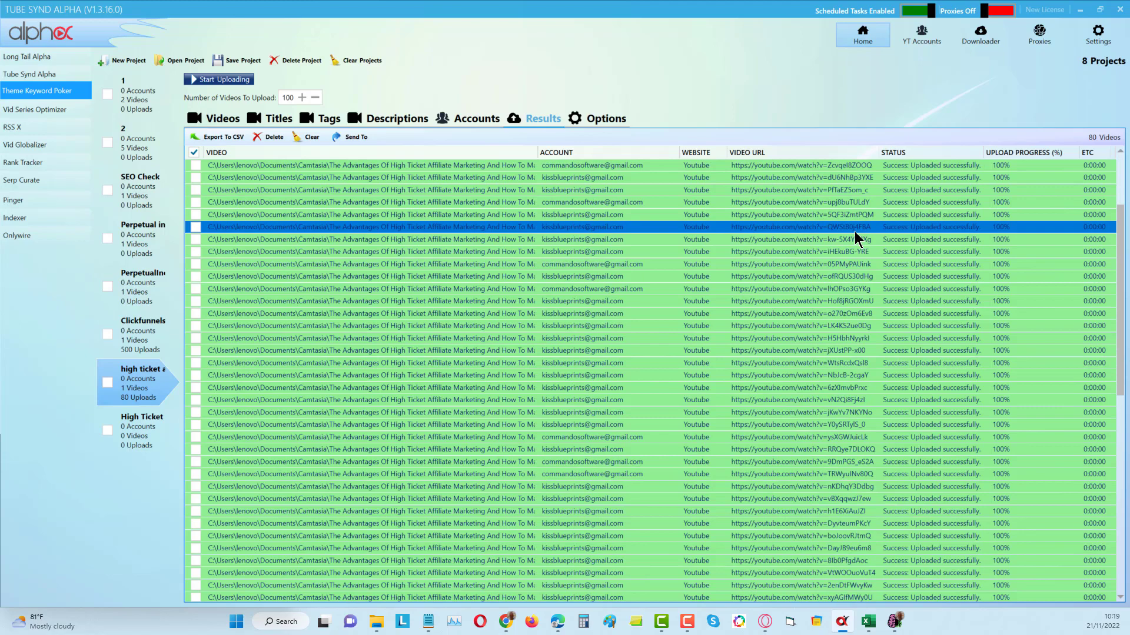
pyautogui.scroll(3, 856, 241)
pyautogui.scroll(2, 856, 241)
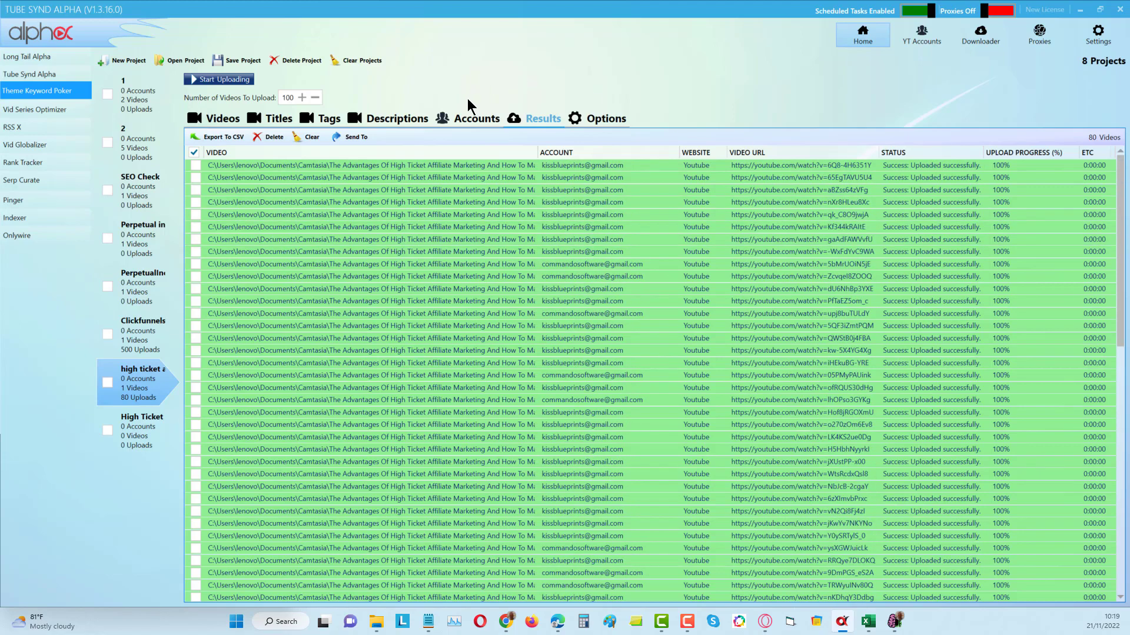
# Examine the Google and YouTube rankings of the HTA5 project's high ticket keywords in Rank Tracker
pyautogui.click(22, 168)
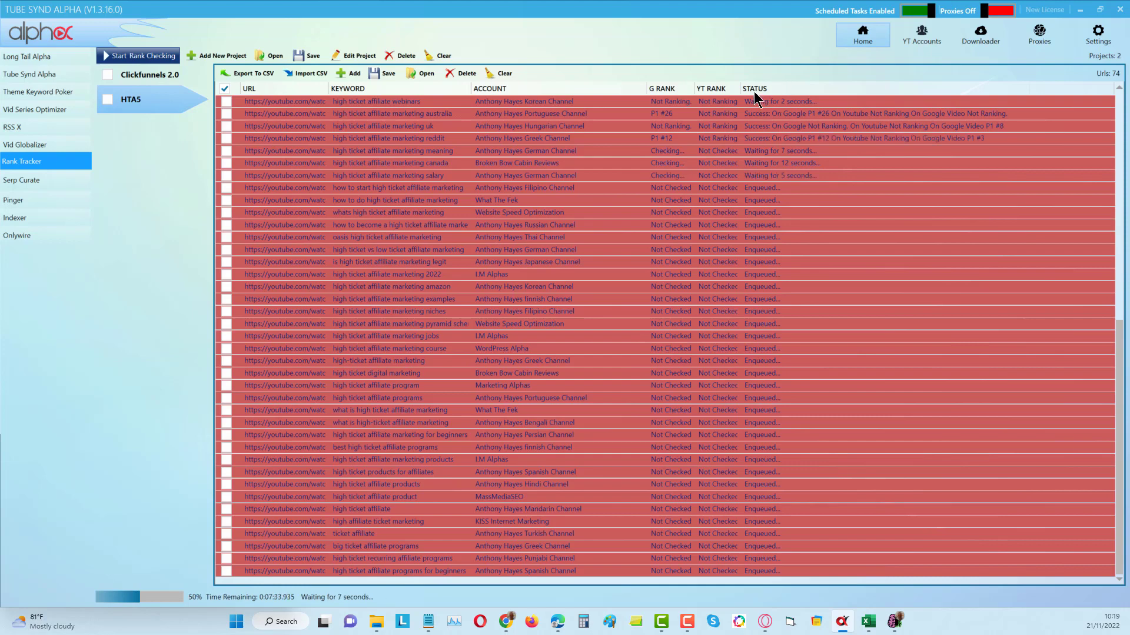
pyautogui.moveTo(718, 101); pyautogui.dragTo(455, 288)
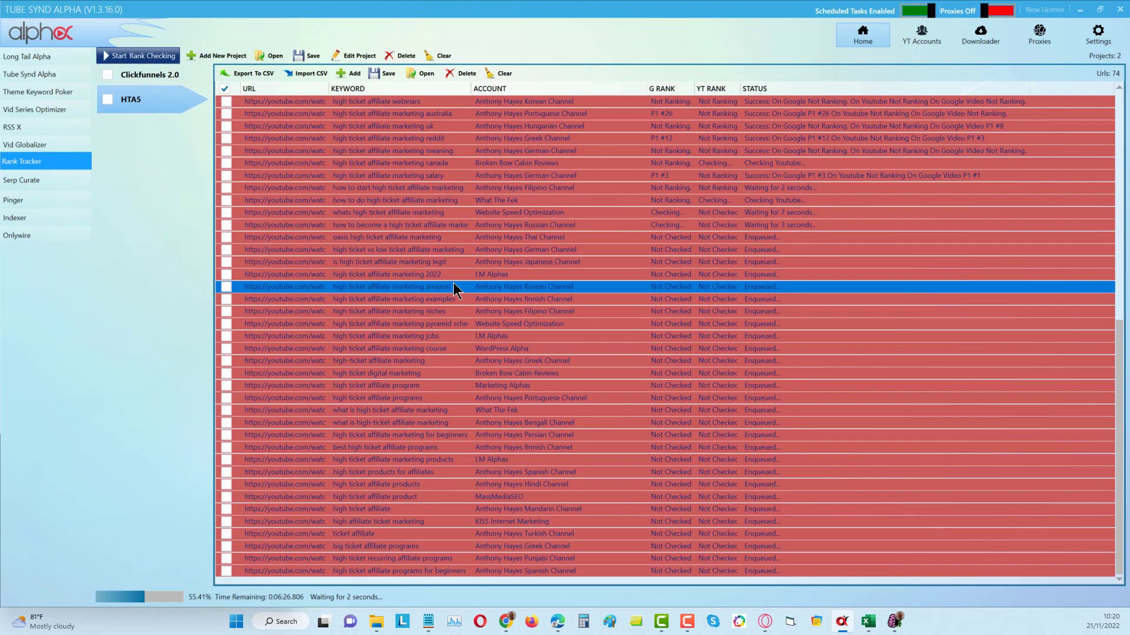
pyautogui.click(444, 251)
pyautogui.click(488, 151)
pyautogui.click(536, 128)
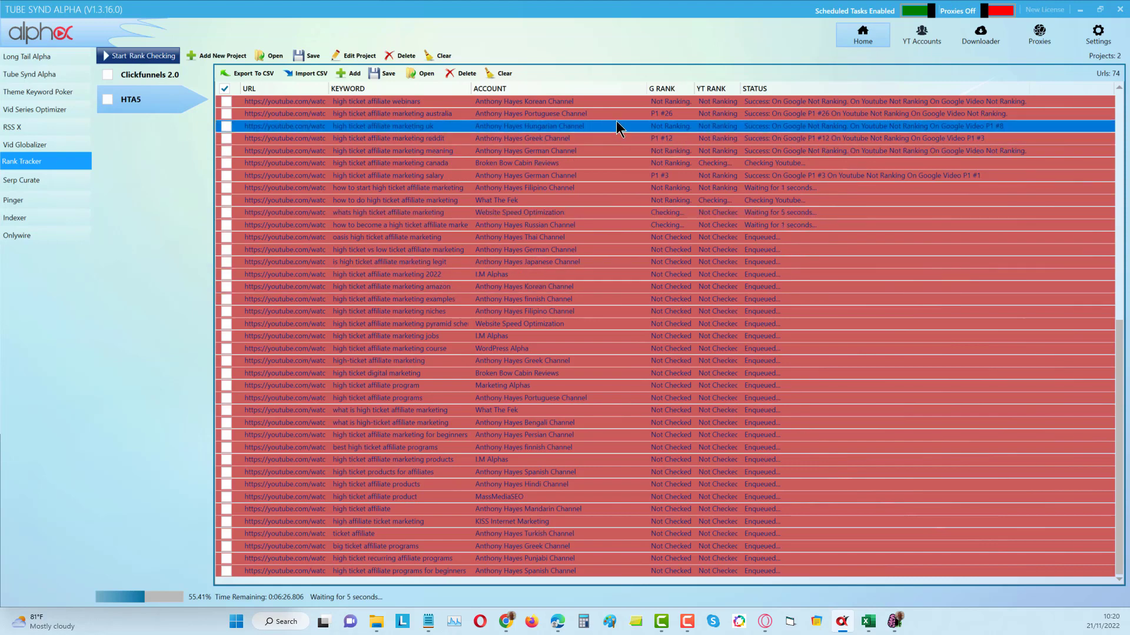
pyautogui.click(651, 115)
pyautogui.moveTo(428, 119); pyautogui.dragTo(382, 252)
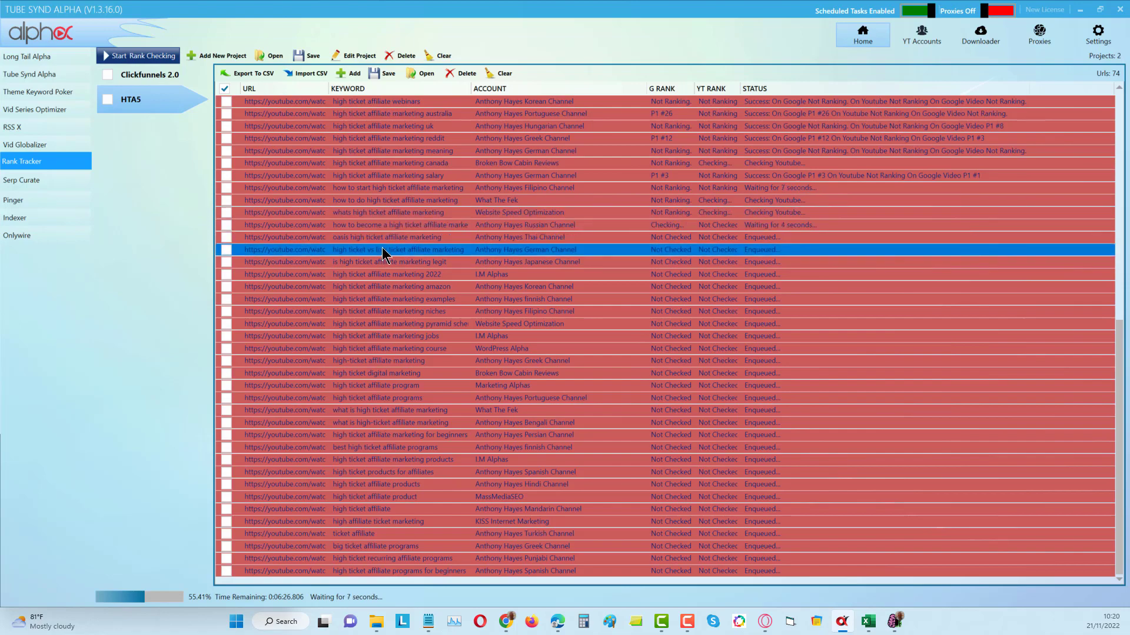
# Switch to Excel to examine the keyword rankings in the clickfunnels 2.0 rank track sheet, and return to Tube Synd Alpha
pyautogui.hotkey('alt', 'Tab')
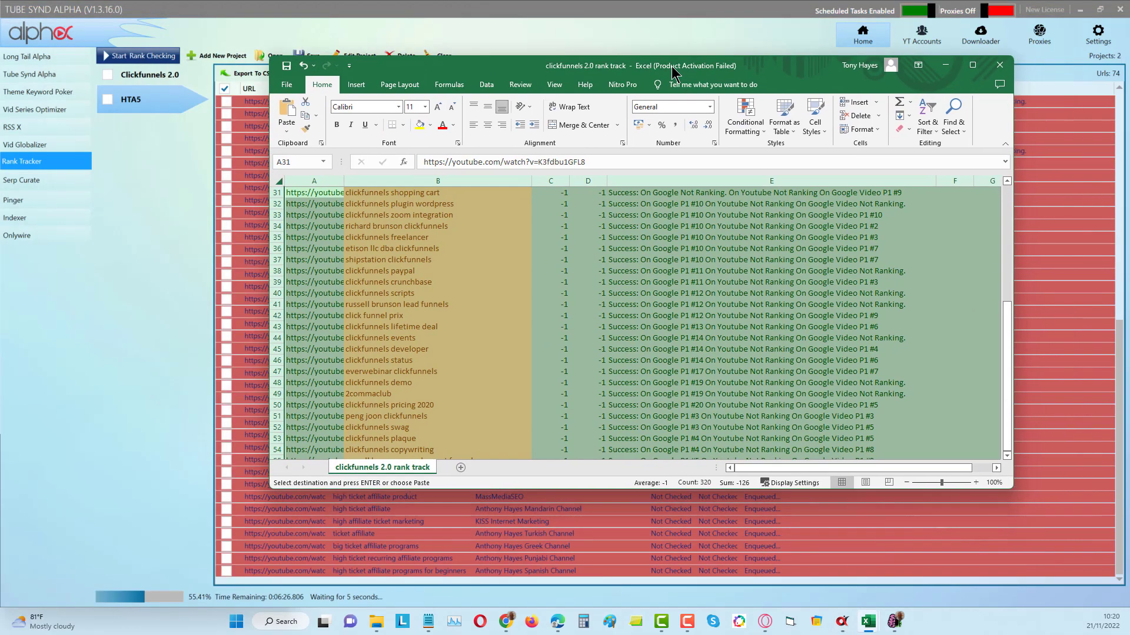
pyautogui.moveTo(673, 72); pyautogui.dragTo(657, 66)
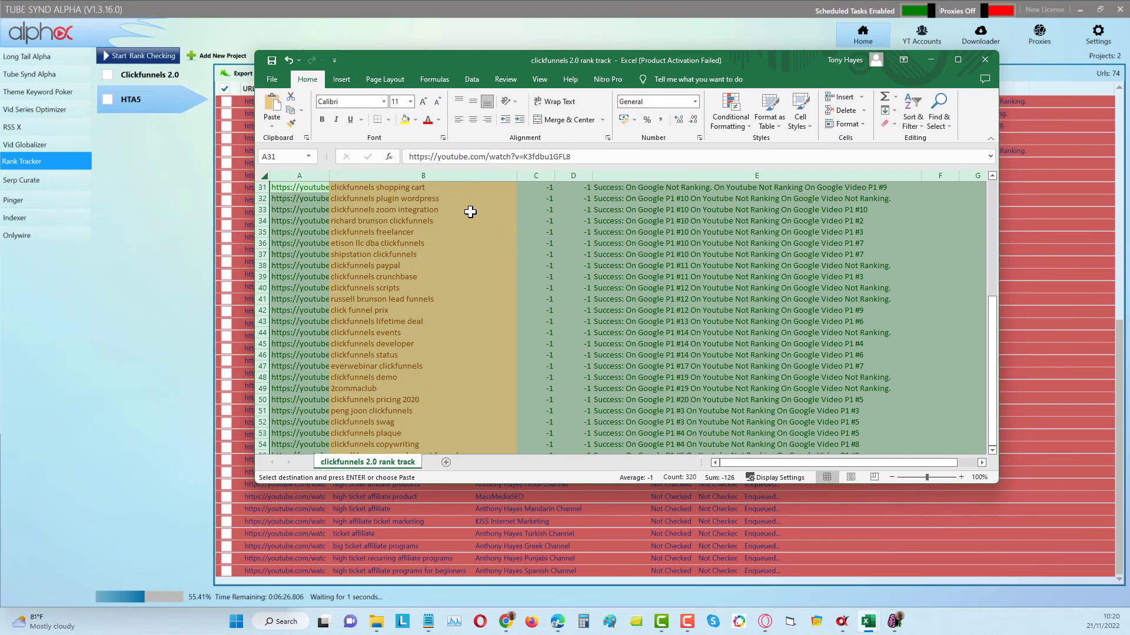
pyautogui.click(931, 59)
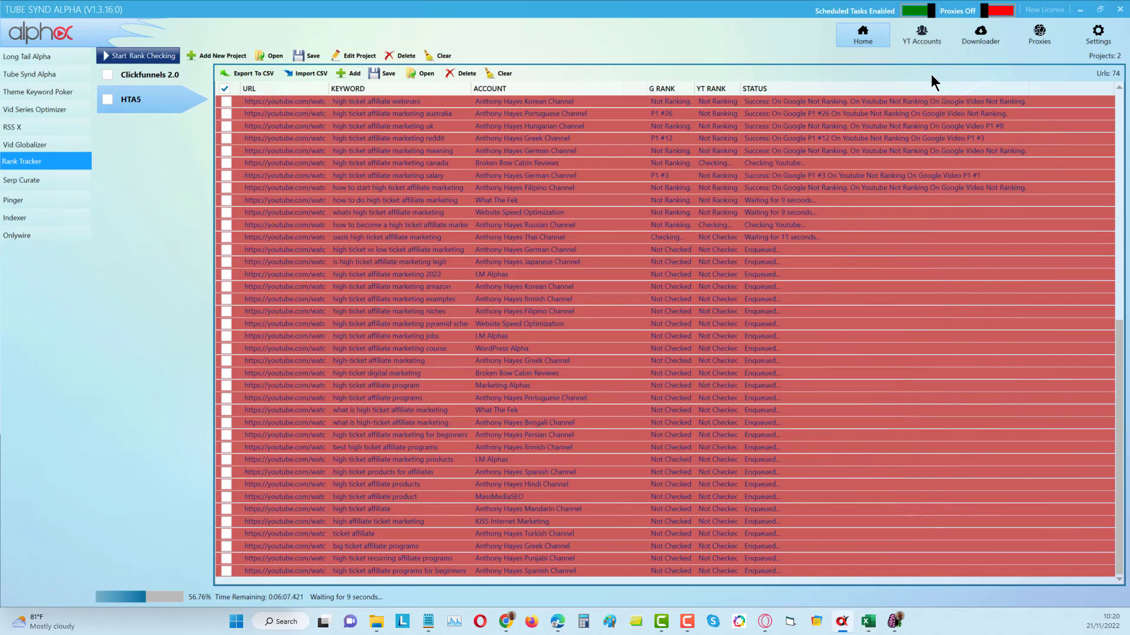